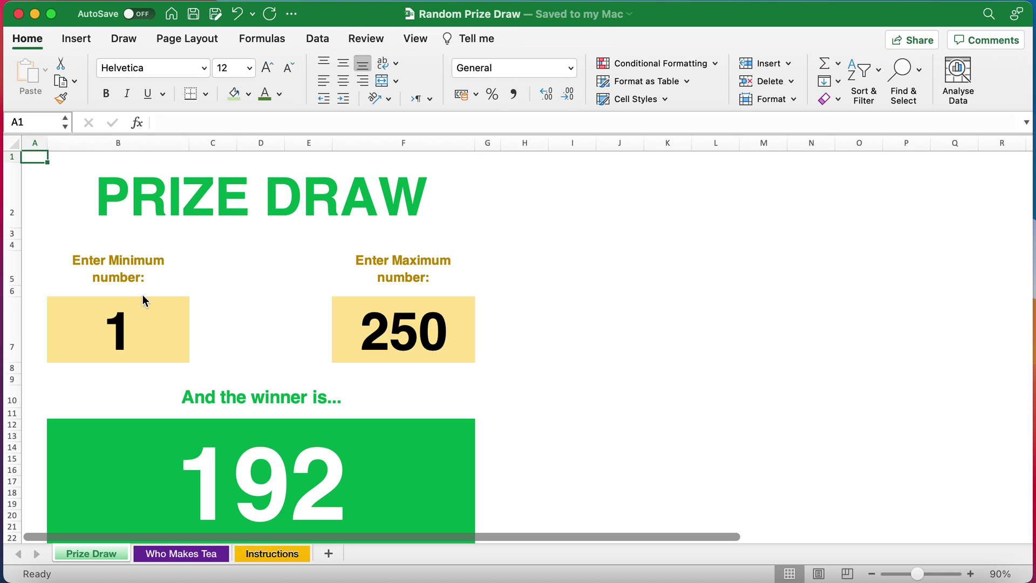
Change the Prize Draw maximum in F7 from 250 to 500, redrawing the winner to 343
click(126, 328)
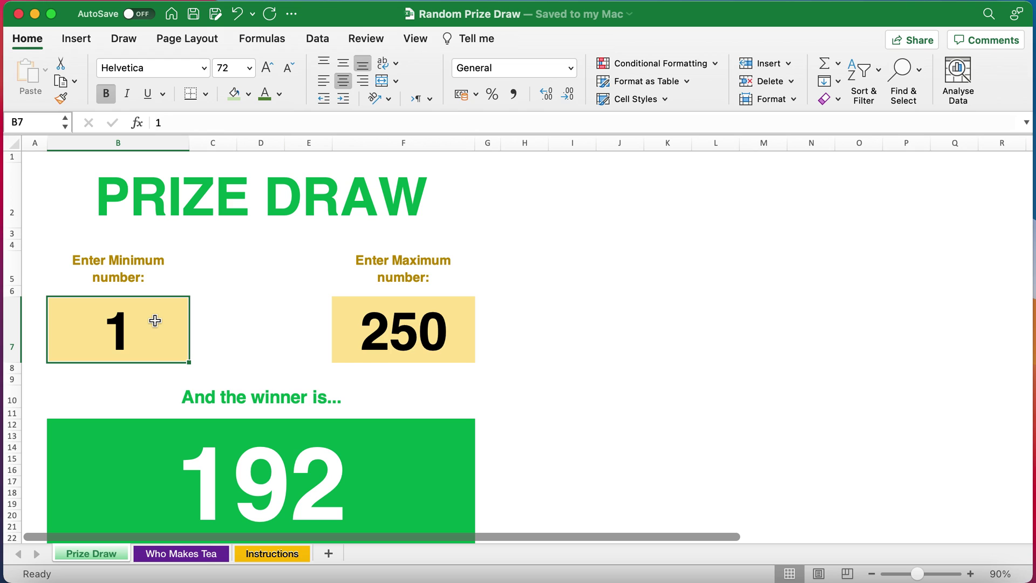
click(124, 324)
click(399, 324)
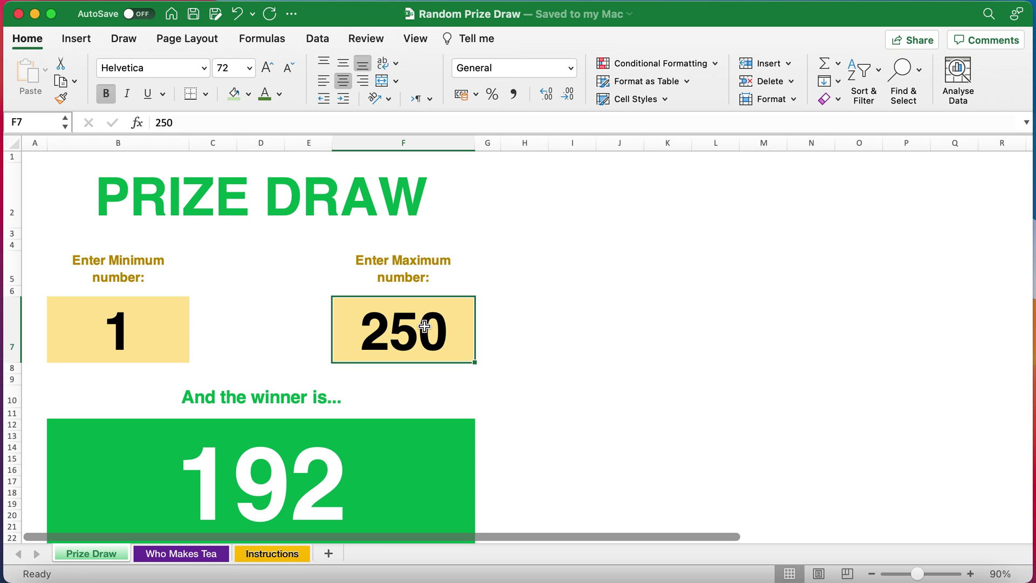
scroll(419, 326, down, 5)
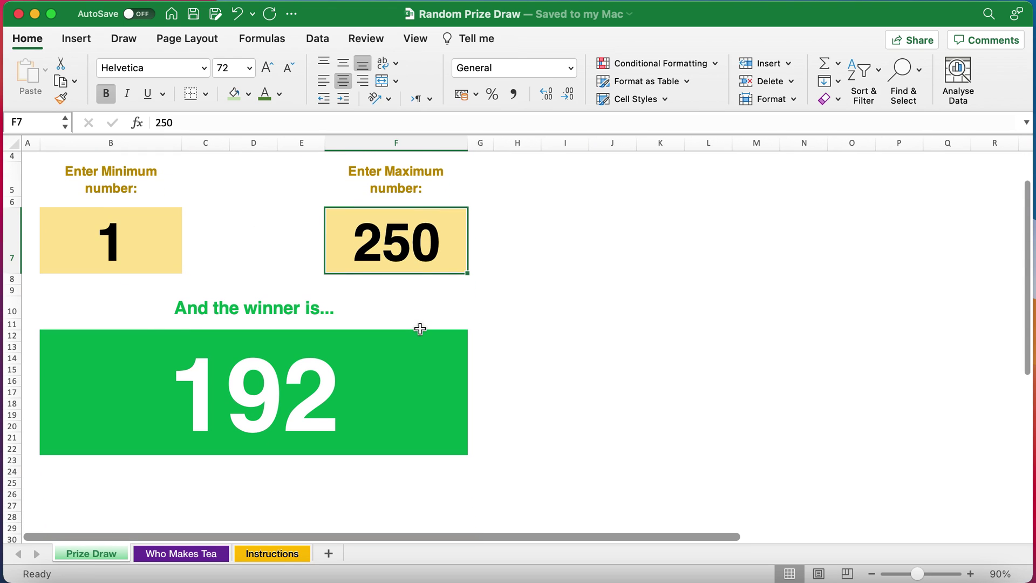
double_click(423, 244)
drag(423, 244, 336, 245)
text(500)
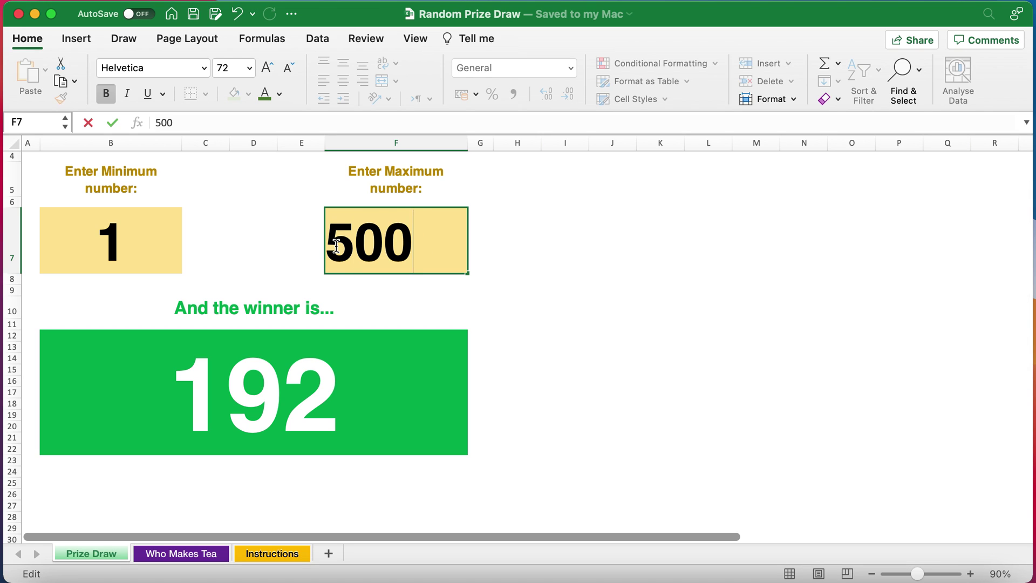
key(Return)
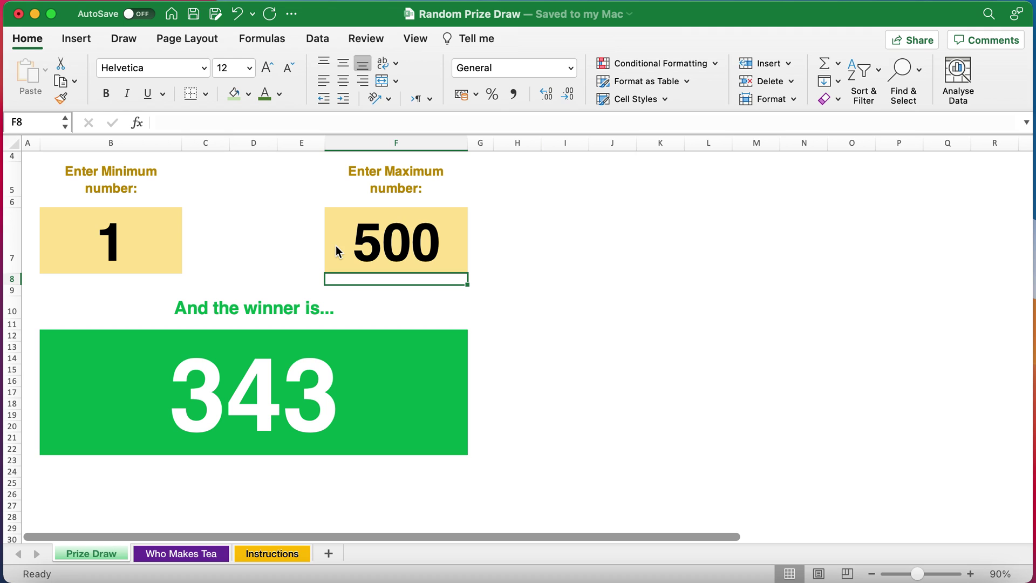
click(289, 348)
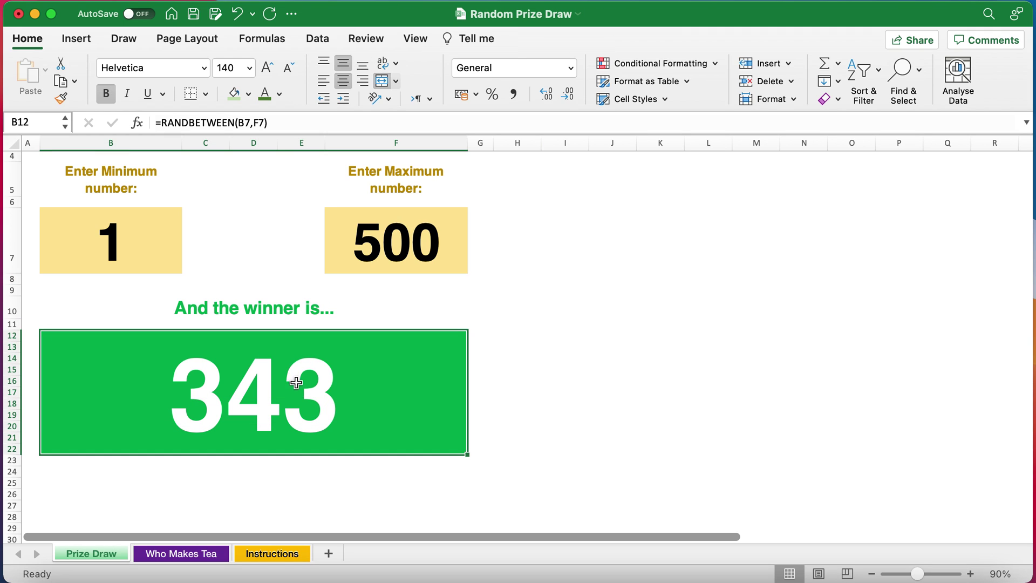
scroll(252, 383, up, 3)
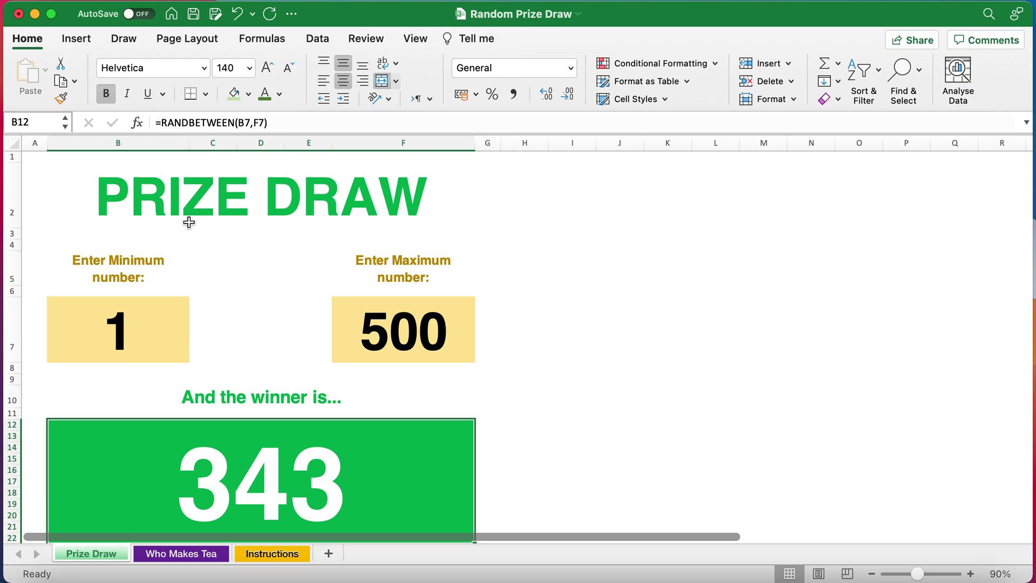
drag(156, 123, 300, 123)
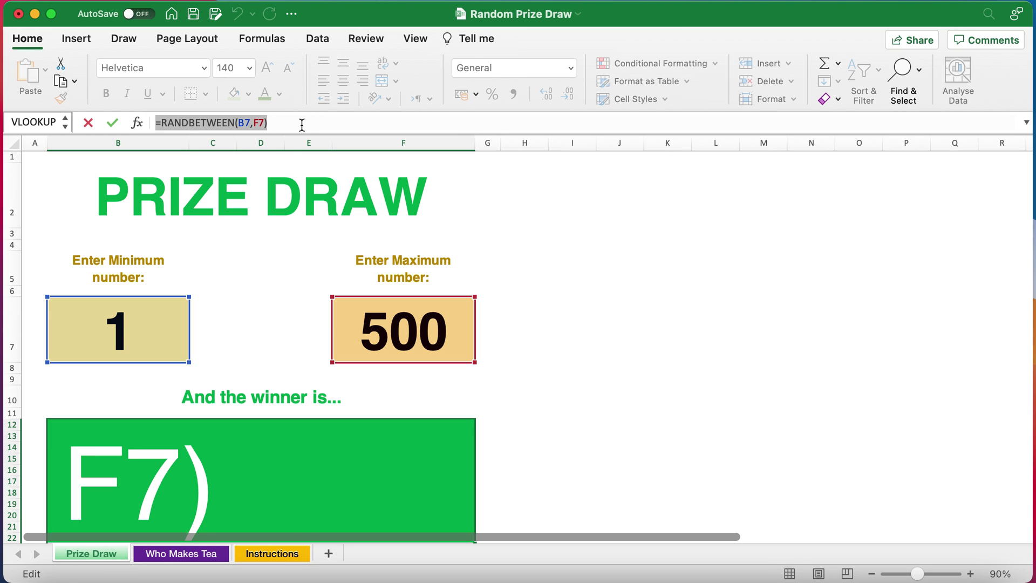
key(Escape)
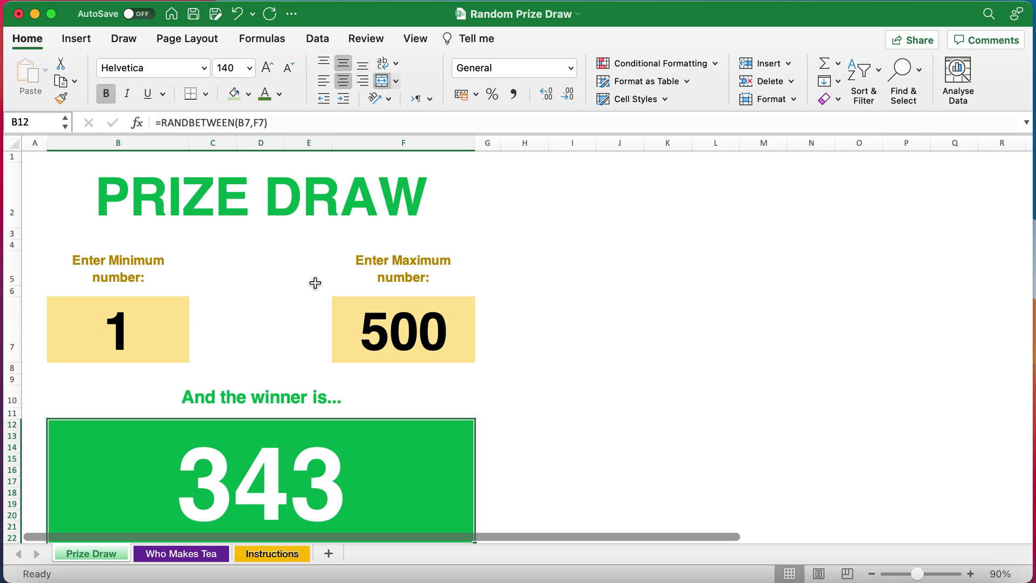
click(132, 335)
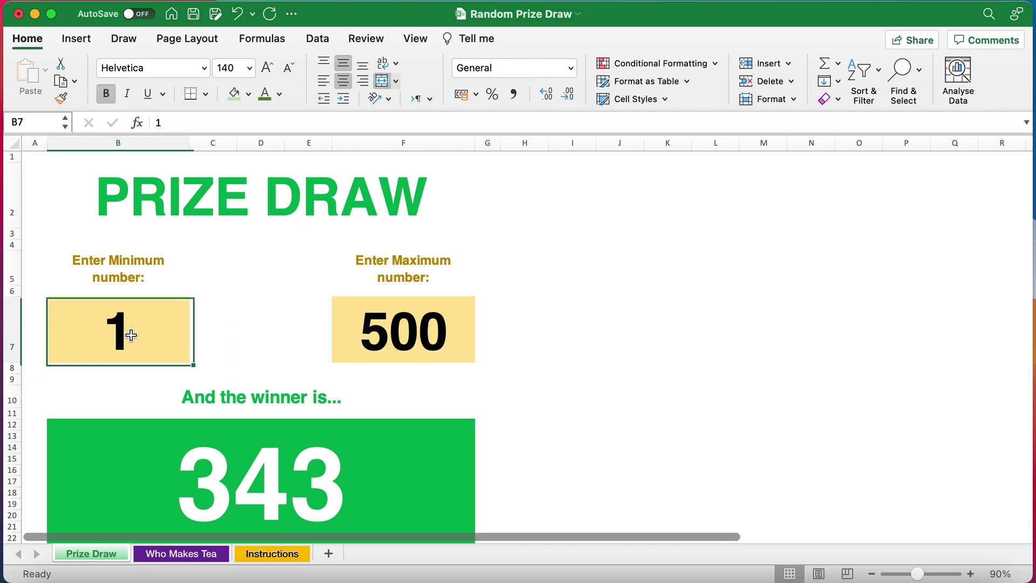
click(395, 323)
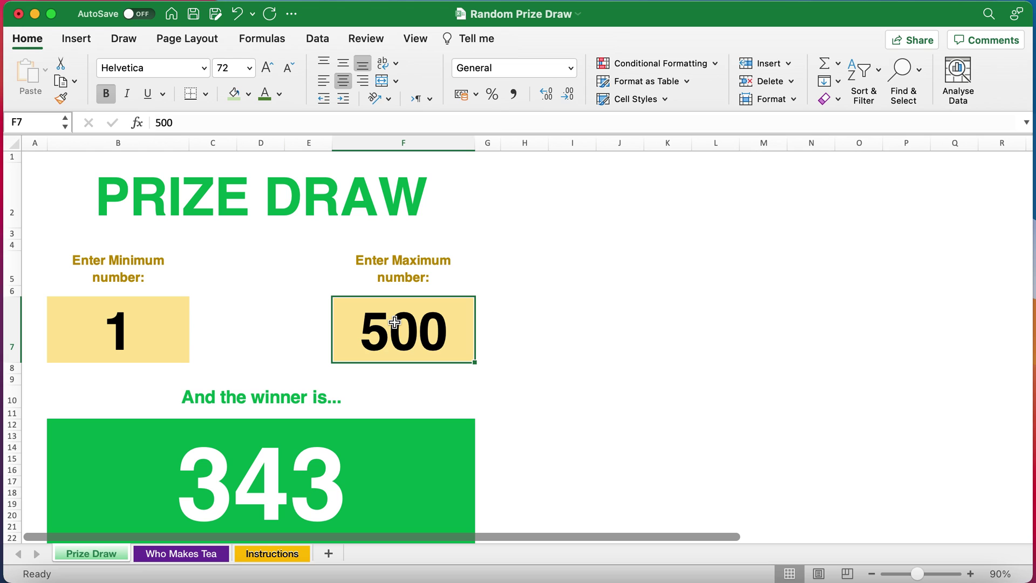
Scroll the Instructions sheet down to the green Option 2 formula box
click(274, 555)
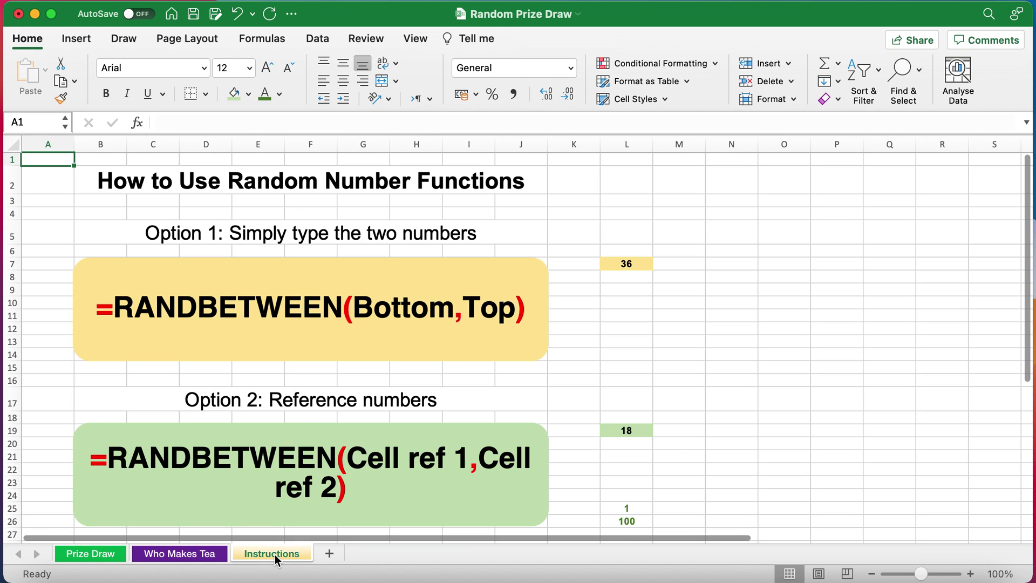
scroll(342, 443, down, 5)
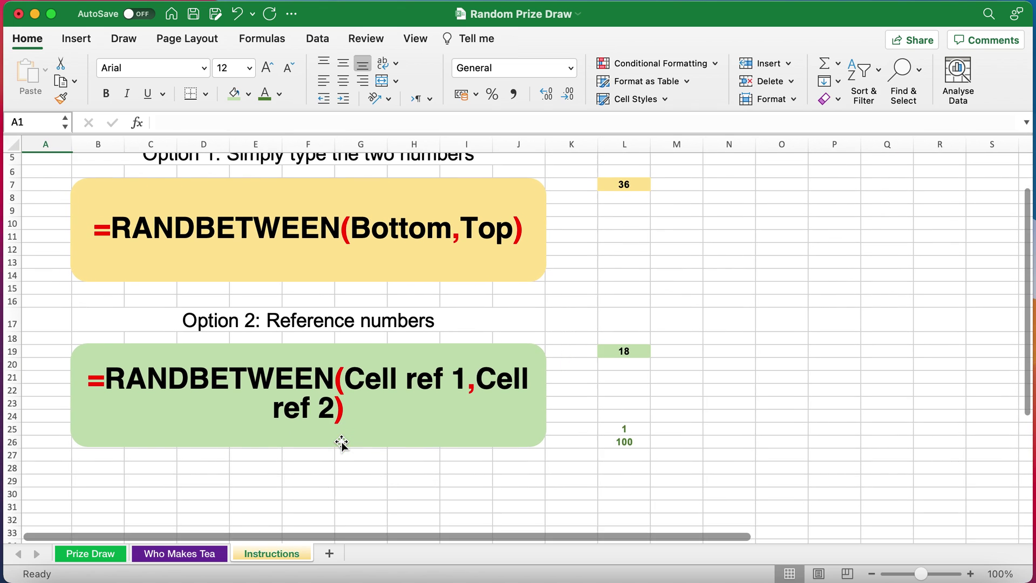
scroll(342, 443, down, 2)
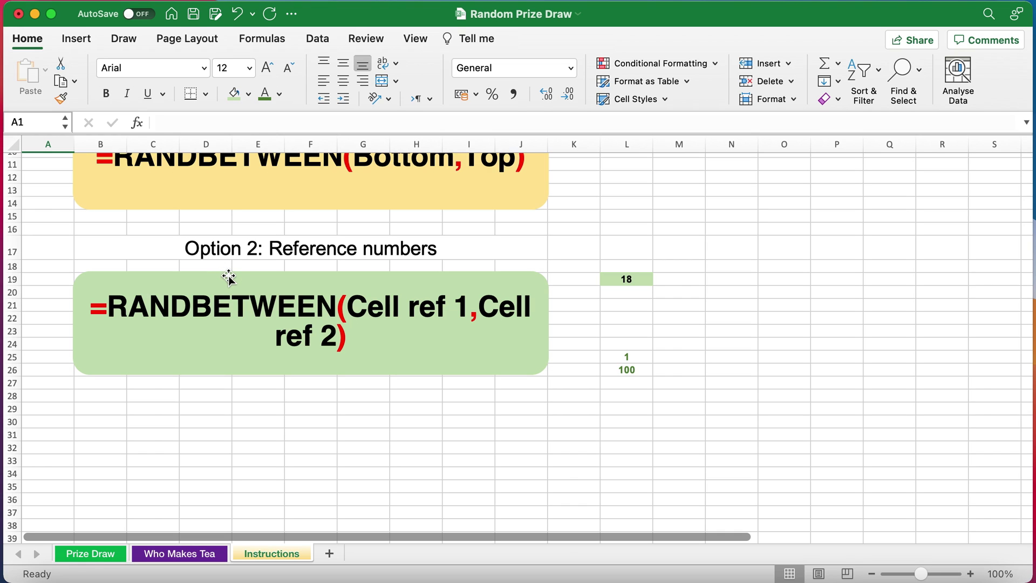
click(99, 307)
Highlight RANDBETWEEN, Cell ref 1 and Cell ref 2 in the Option 2 text, then select L19
double_click(100, 307)
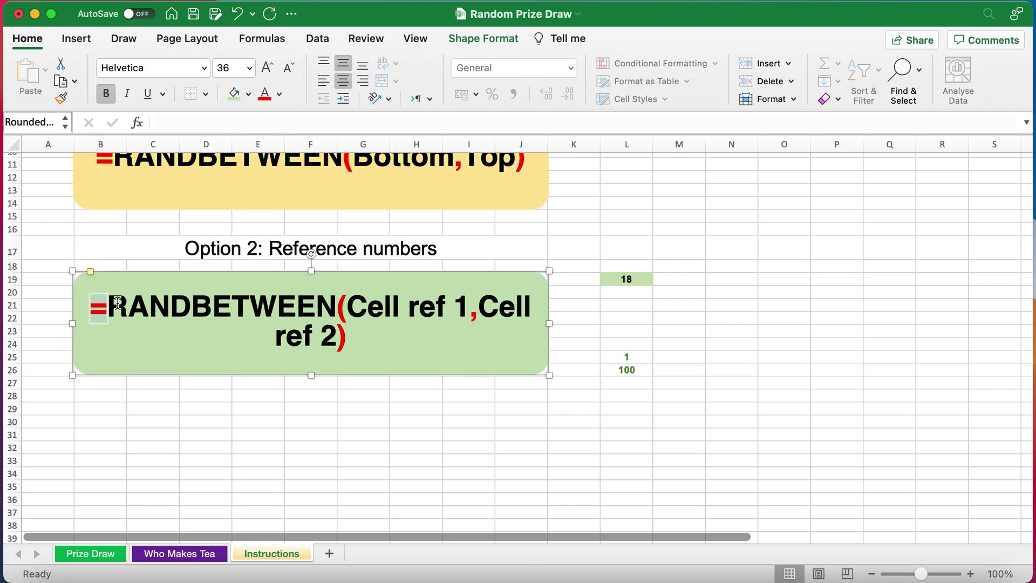
drag(344, 303, 124, 296)
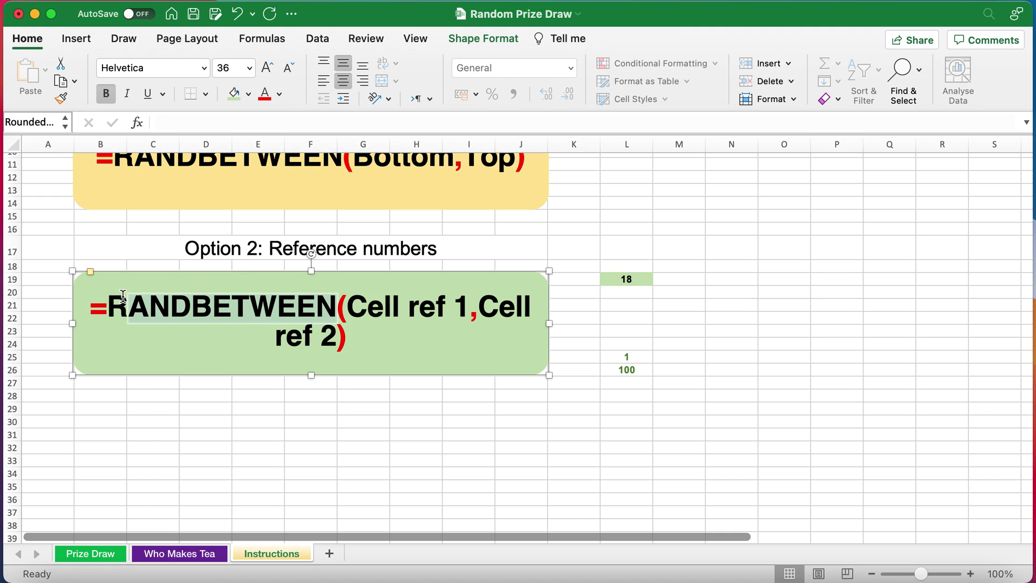
click(403, 376)
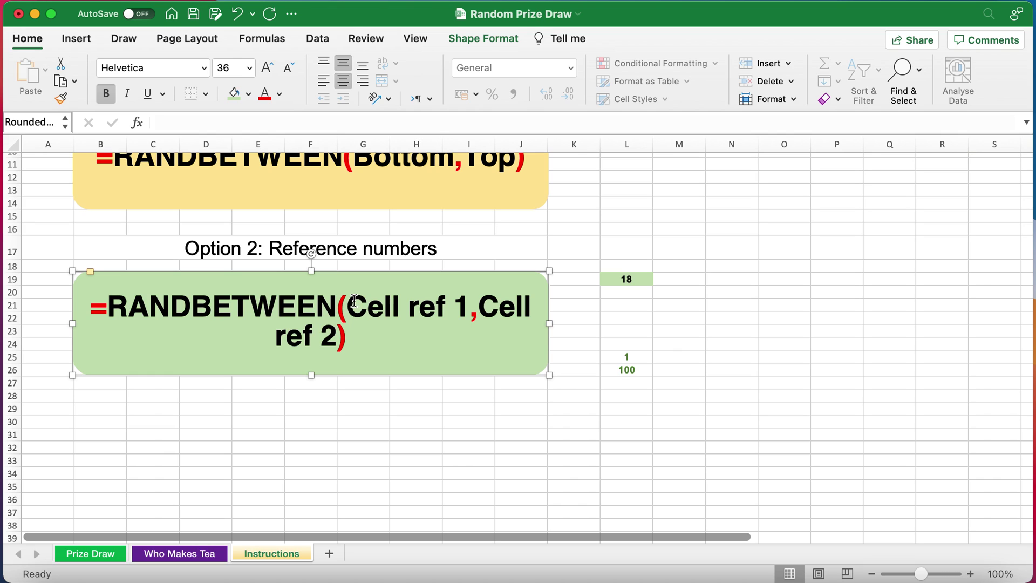
drag(352, 303, 465, 300)
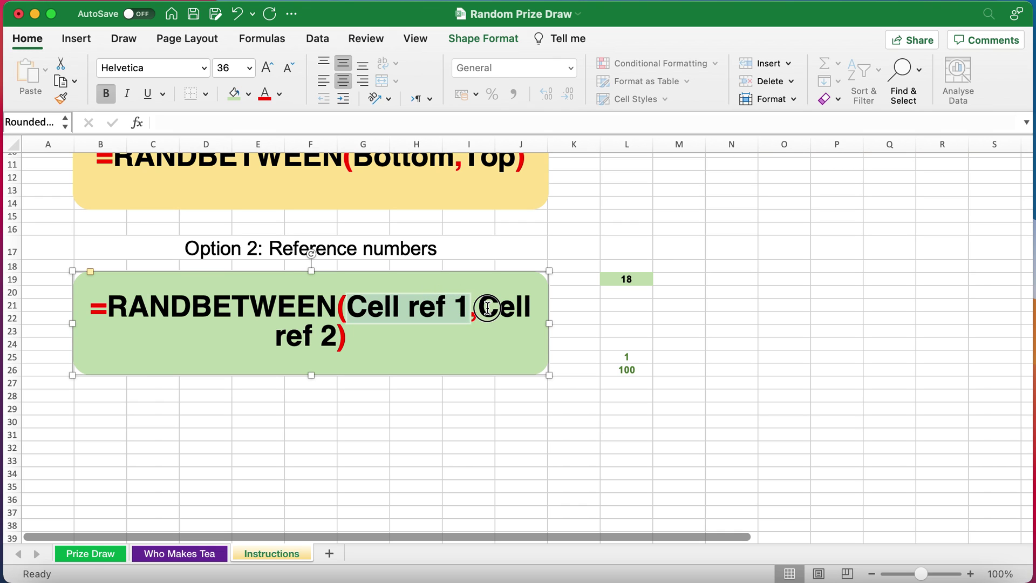
drag(477, 308, 336, 334)
click(620, 294)
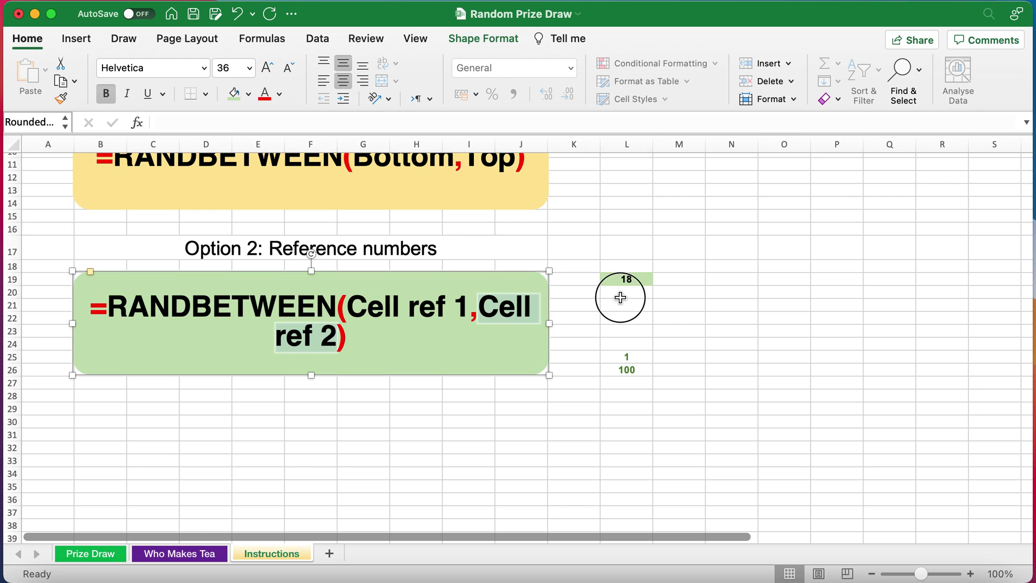
click(629, 281)
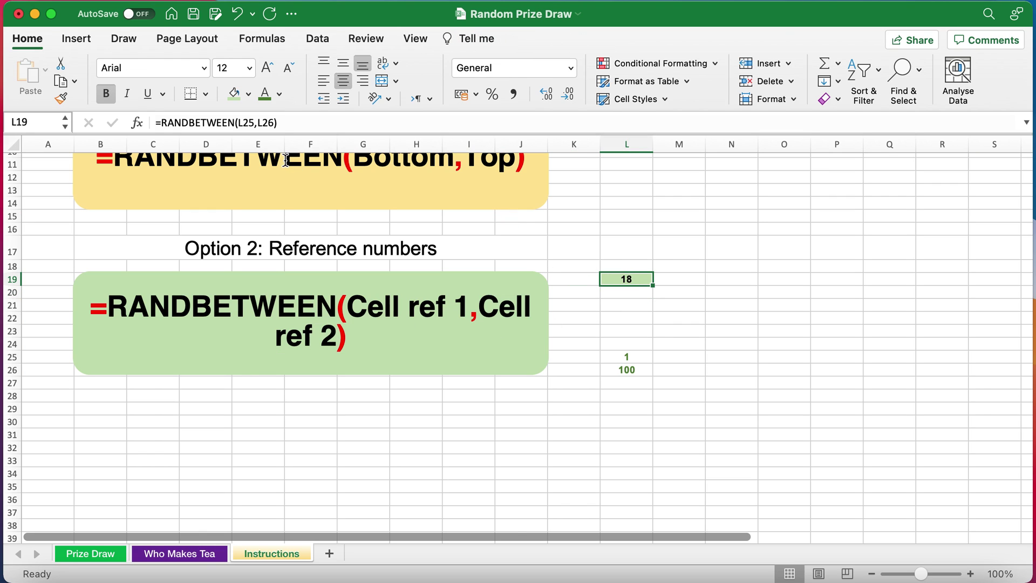
Point out L19's L25 and L26 references and recommit the formula, redrawing 18 to 20
drag(156, 123, 238, 134)
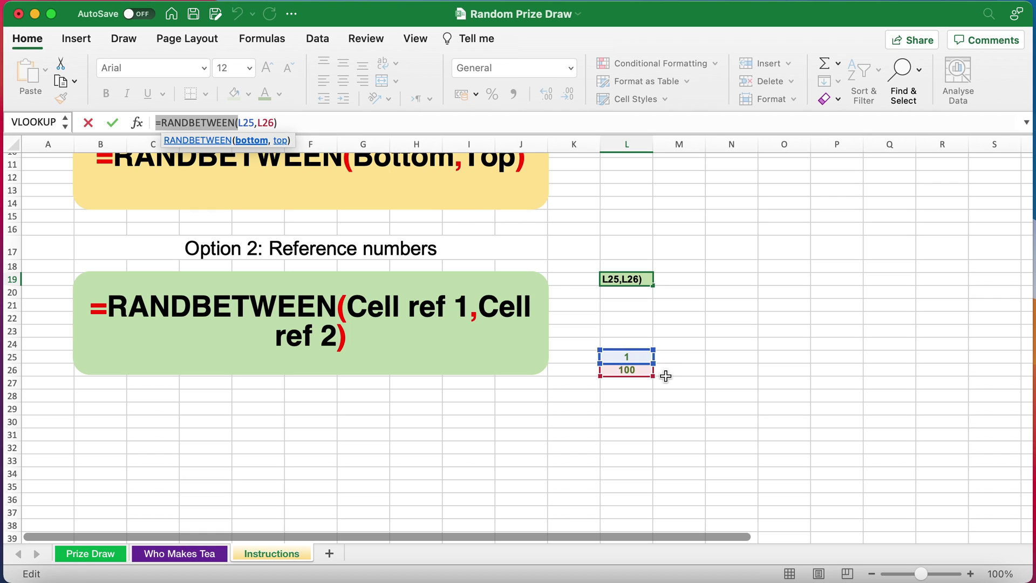
click(249, 123)
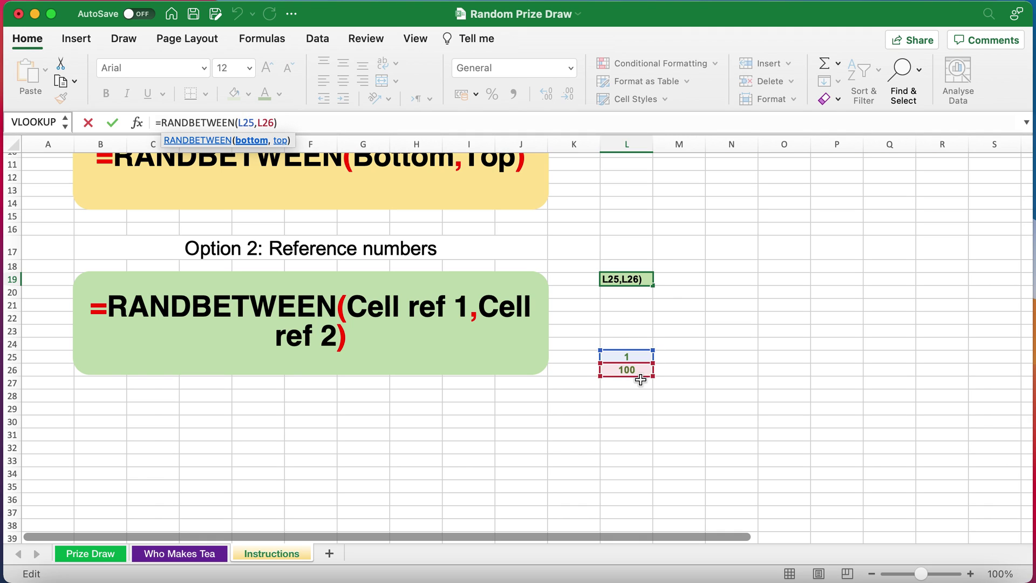
click(269, 123)
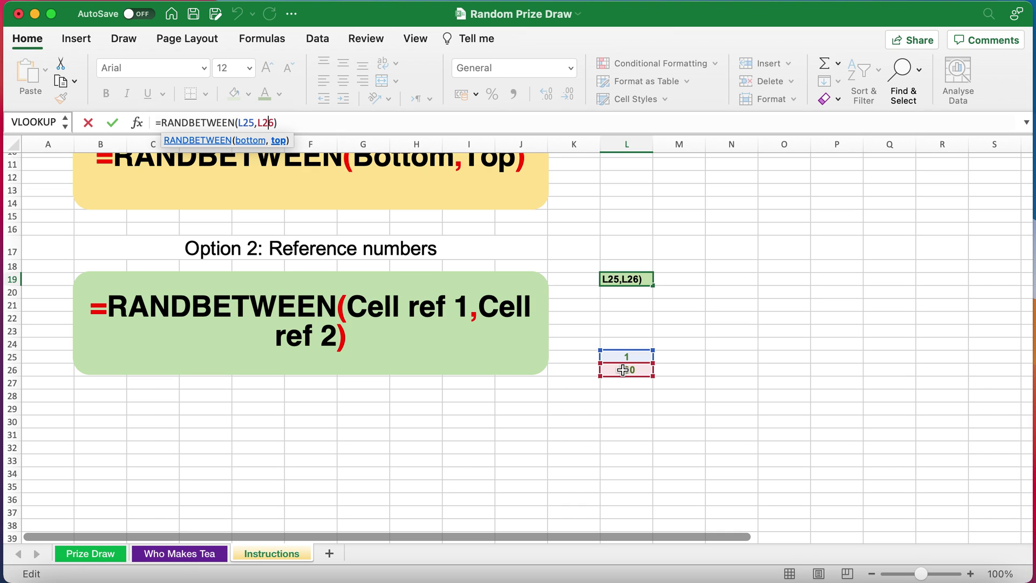
key(Return)
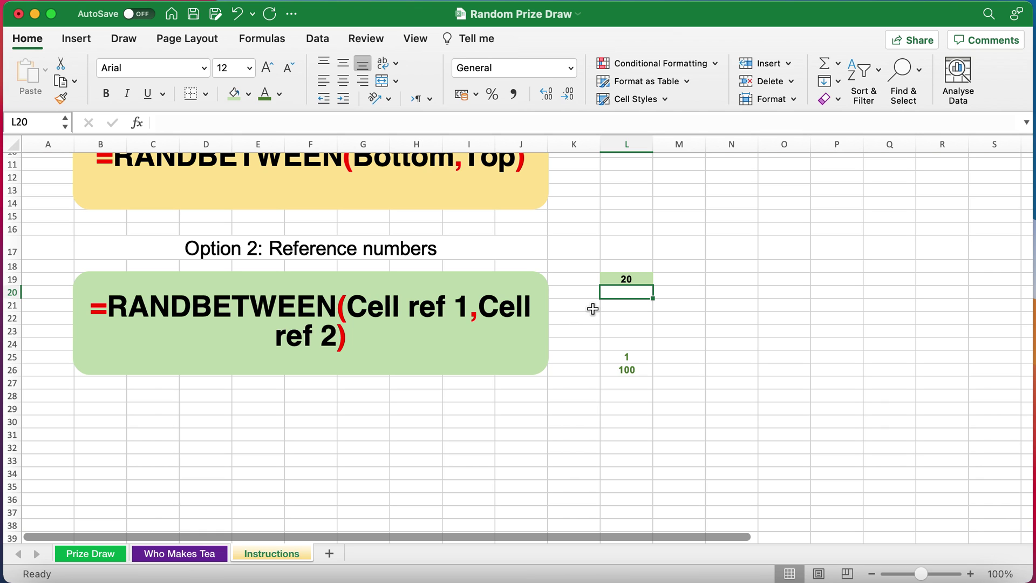
scroll(593, 309, up, 5)
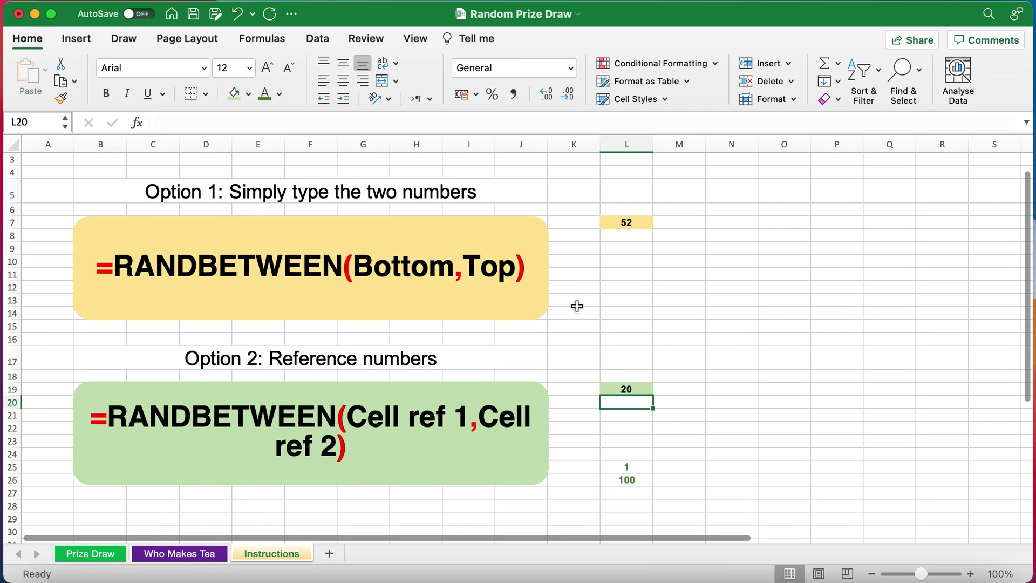
Highlight the words Bottom and Top in the yellow RANDBETWEEN example box
scroll(577, 306, up, 2)
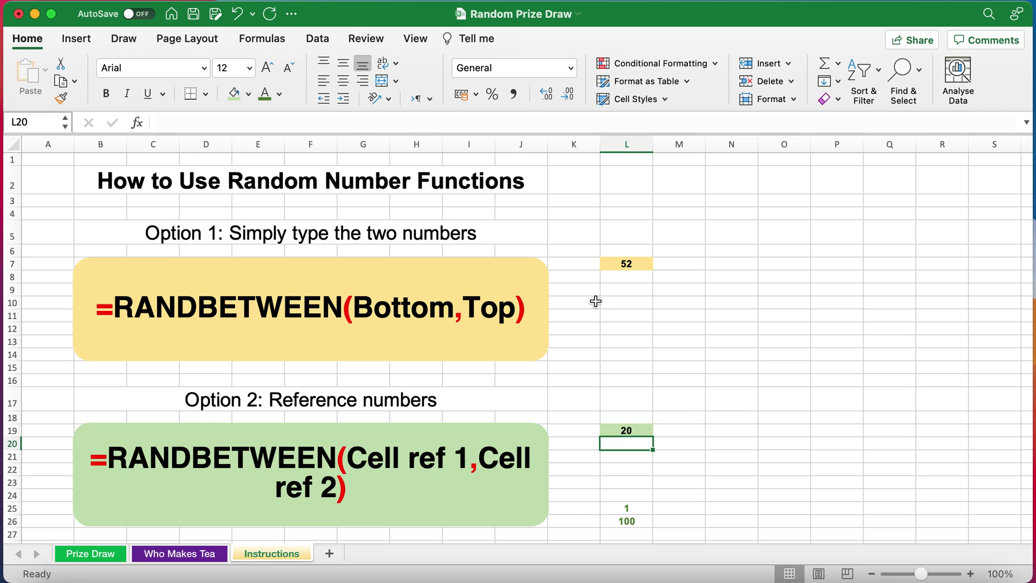
click(377, 307)
double_click(383, 308)
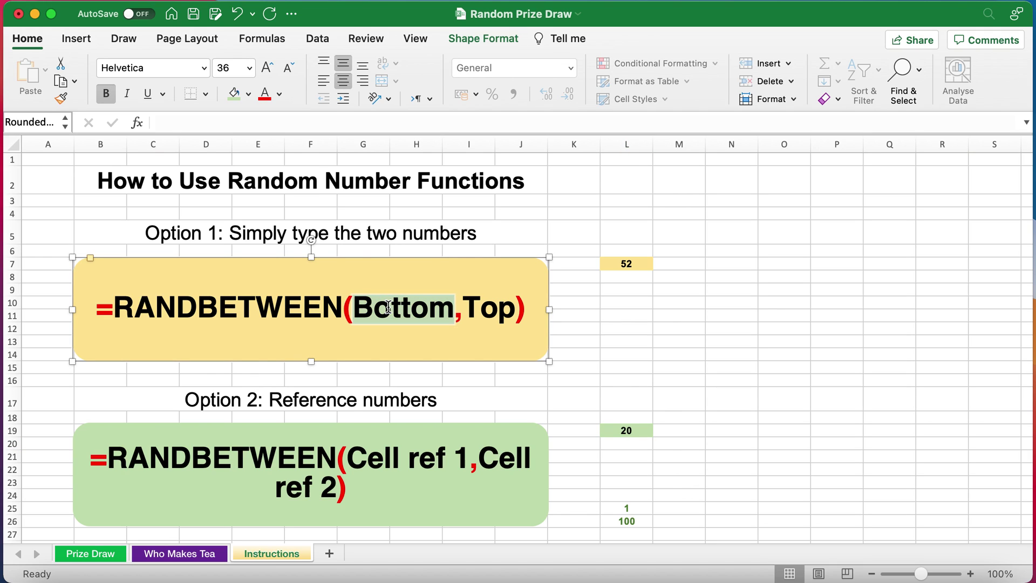
double_click(495, 307)
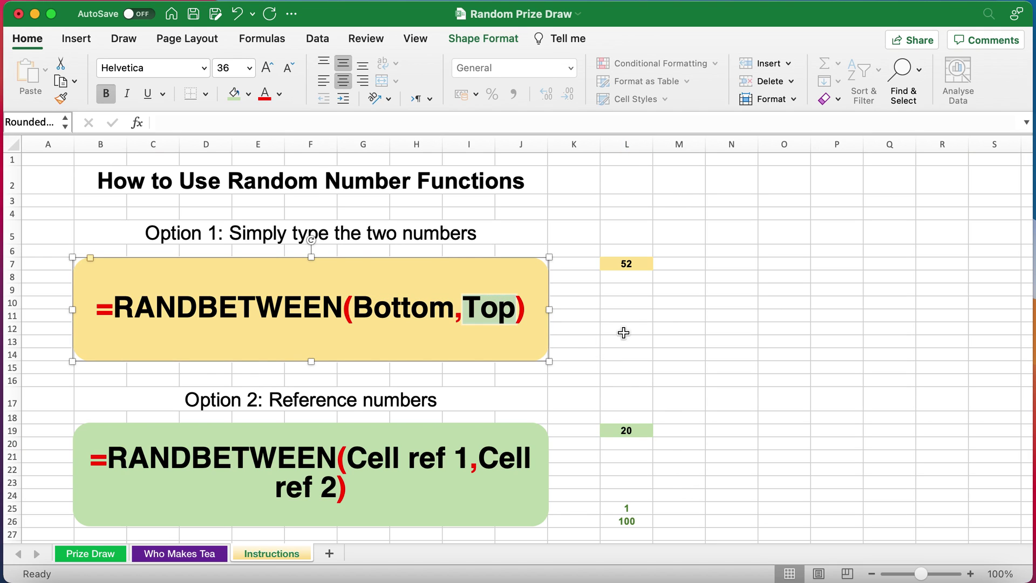
key(Escape)
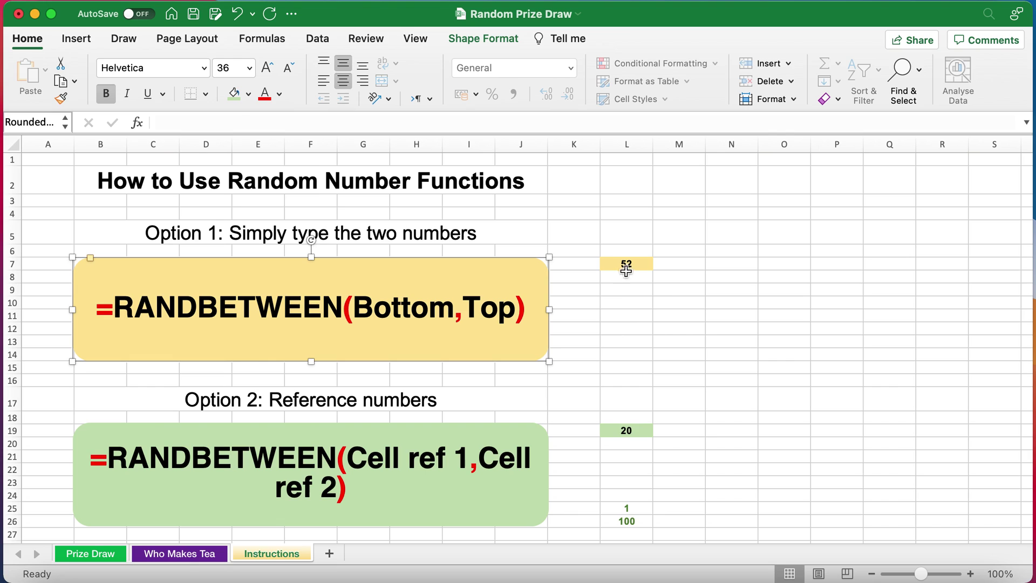
Mark 100 in L7's =RANDBETWEEN(1,100) and recommit it, redrawing the result to 49
click(627, 264)
click(244, 122)
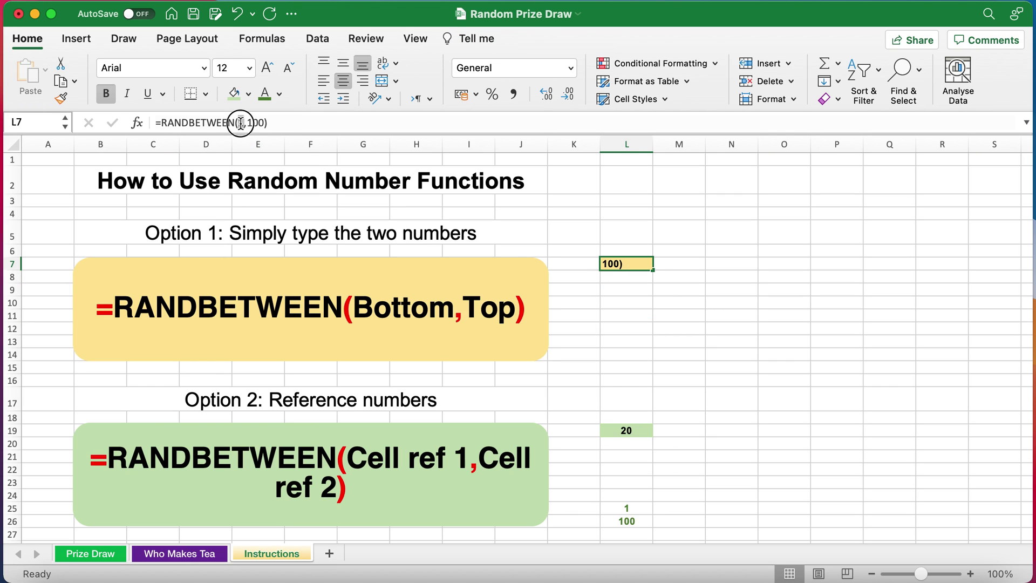
click(244, 122)
drag(248, 123, 265, 122)
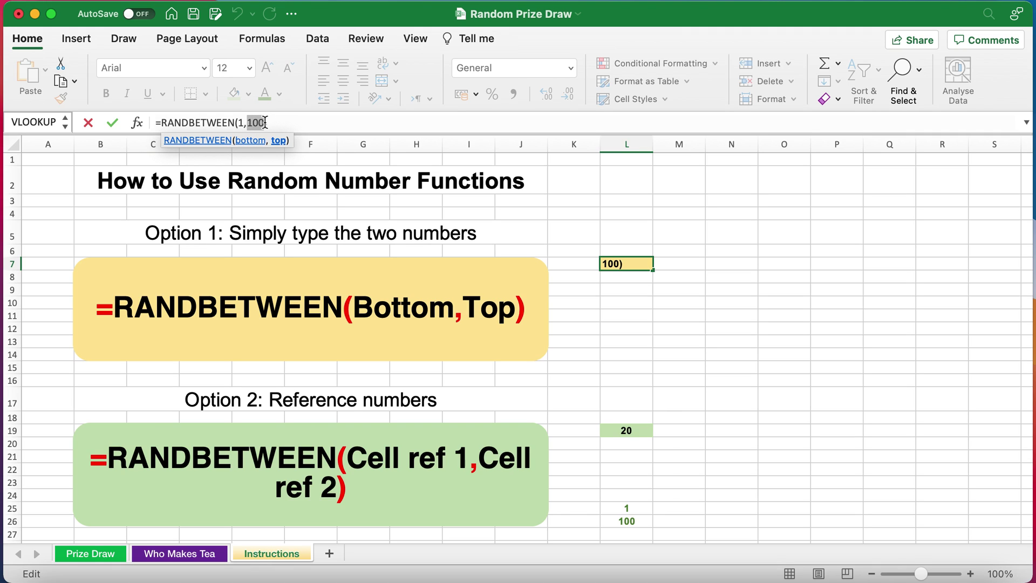
key(Return)
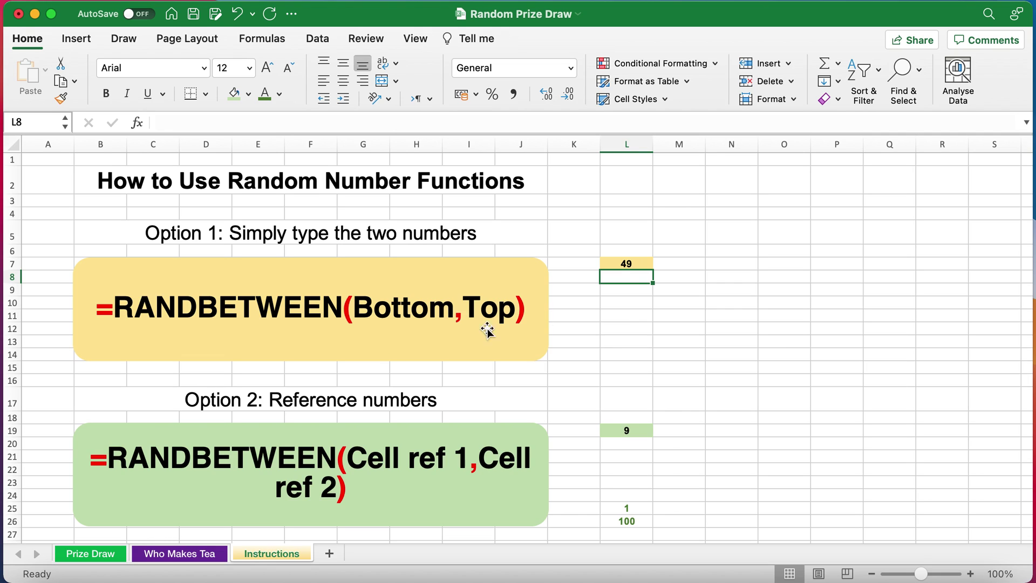
On the Prize Draw sheet, re-enter F7's 500 to redraw the winner to 33, then select A1
click(95, 556)
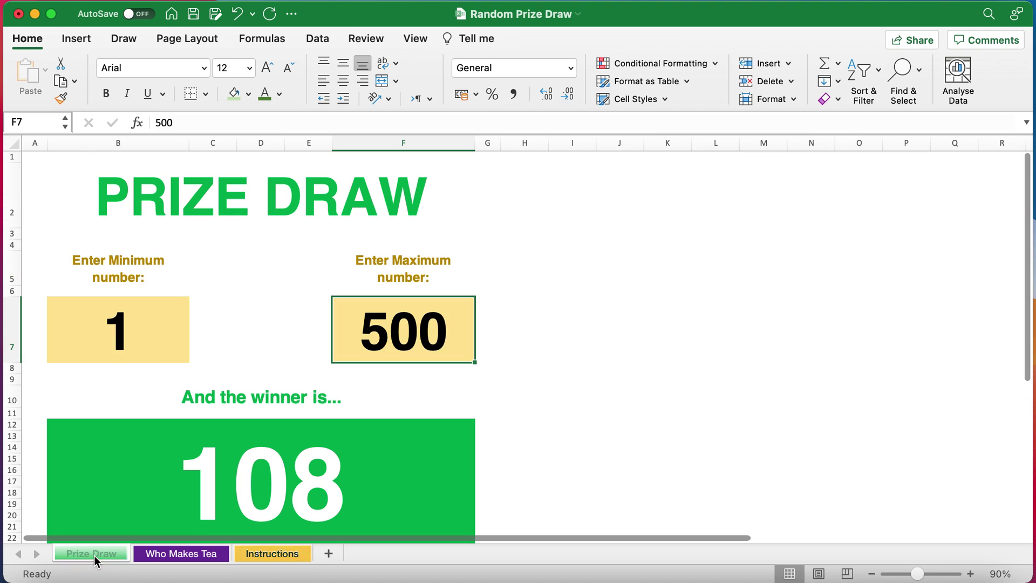
scroll(263, 383, down, 2)
scroll(263, 382, up, 2)
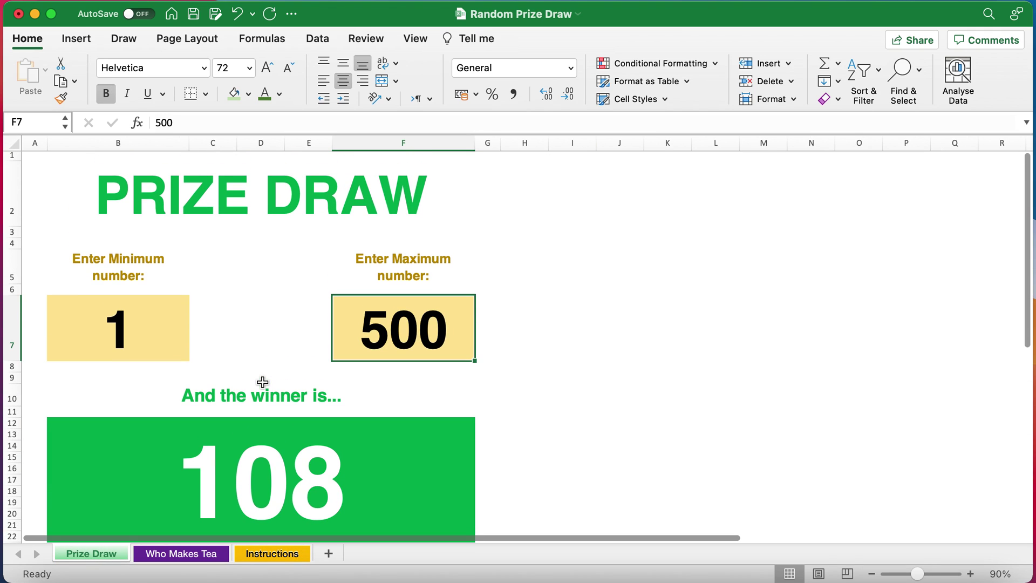
scroll(268, 366, down, 1)
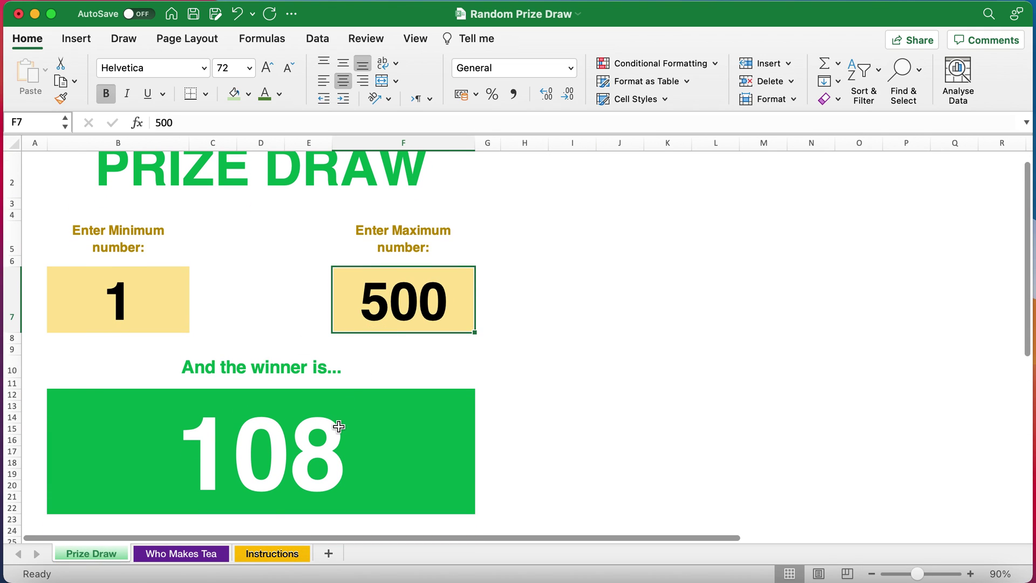
double_click(433, 301)
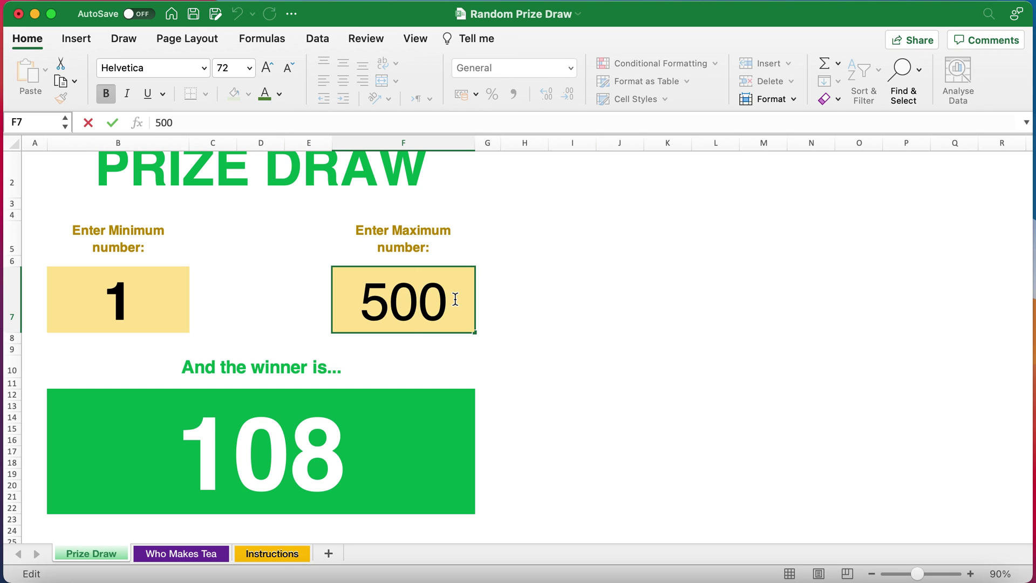
key(Return)
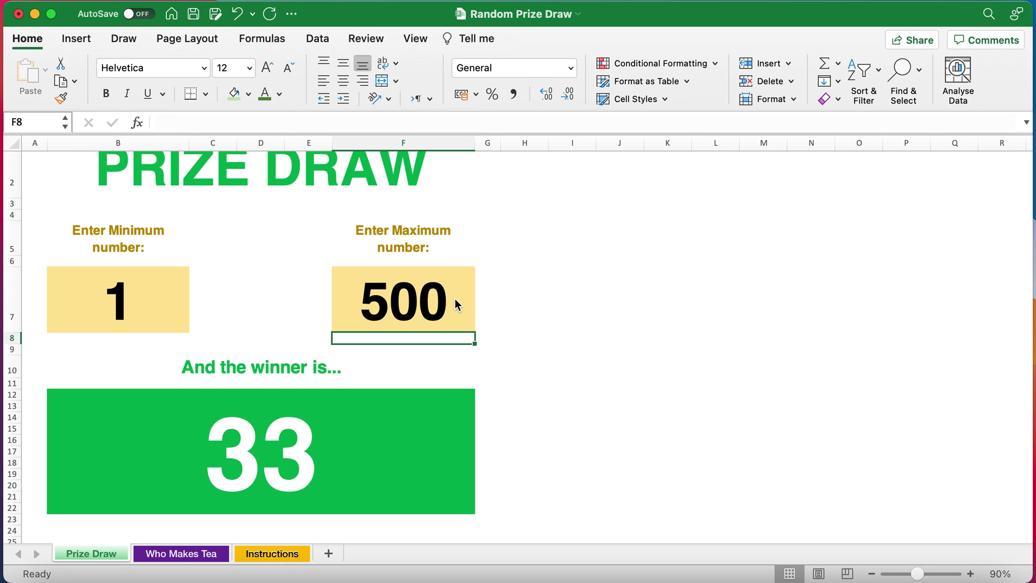
scroll(455, 299, up, 2)
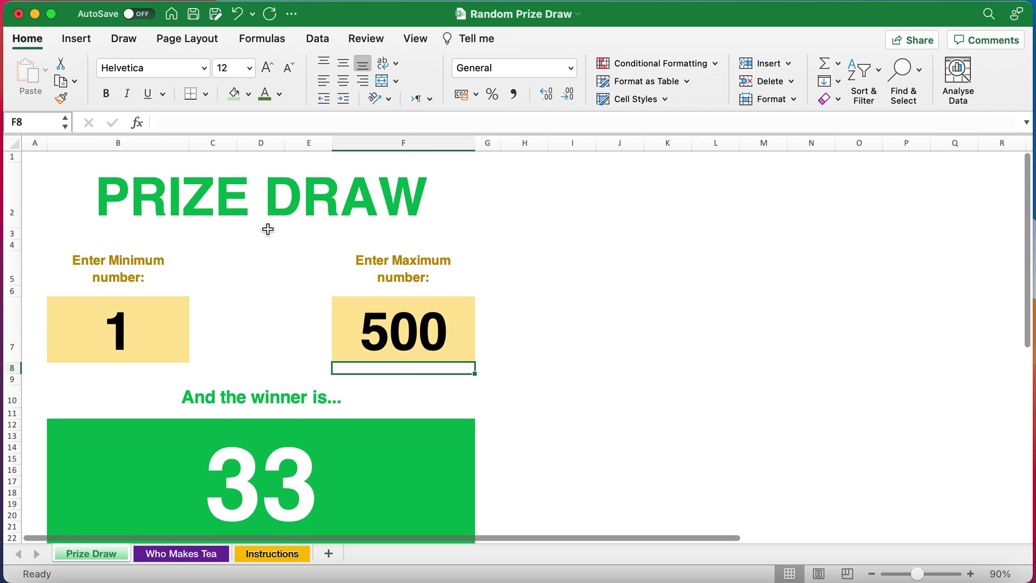
click(43, 159)
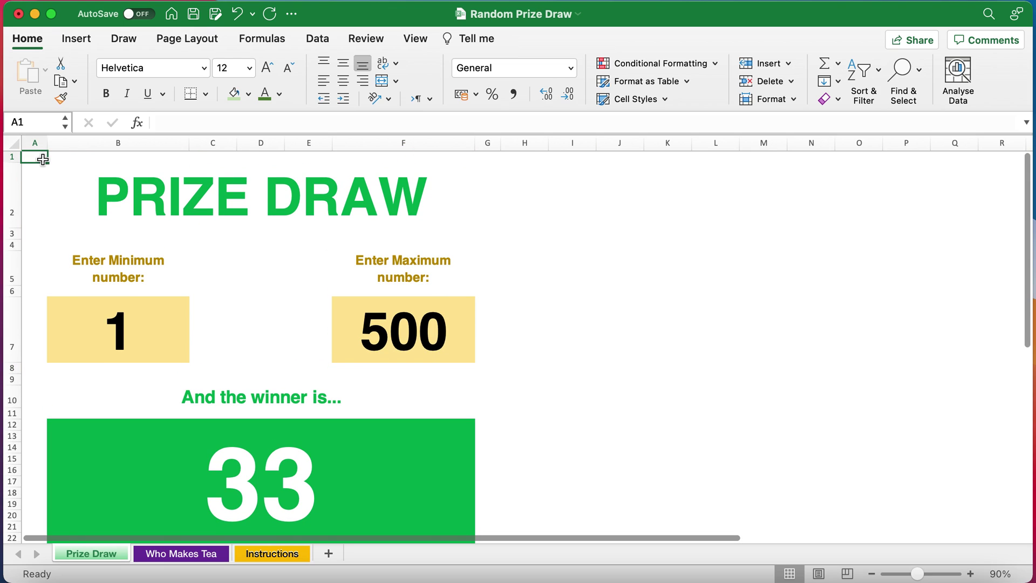
Show the Who Makes Tea sheet, highlighting the column B numbers and team names in C5:C12
click(190, 551)
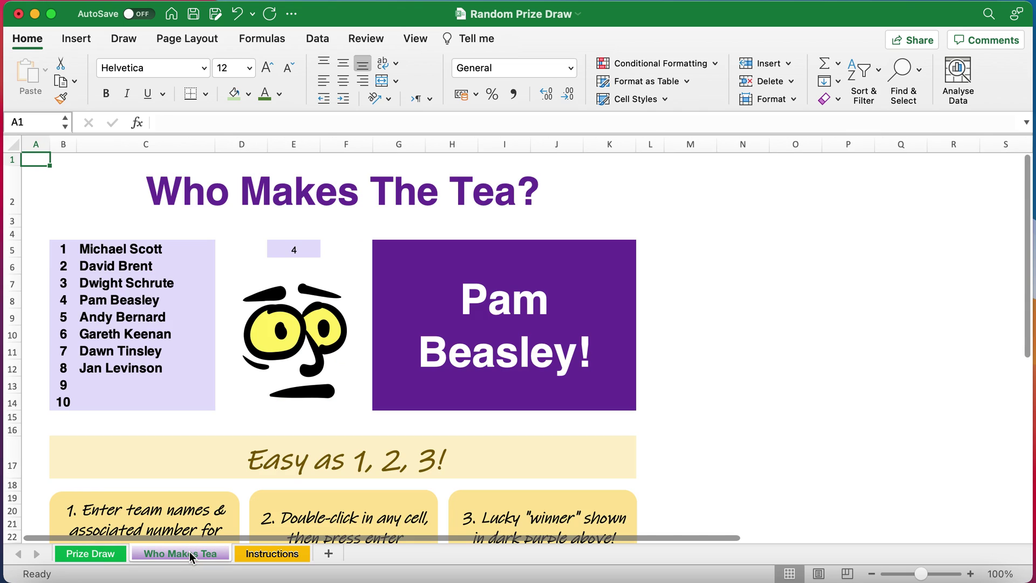
click(308, 313)
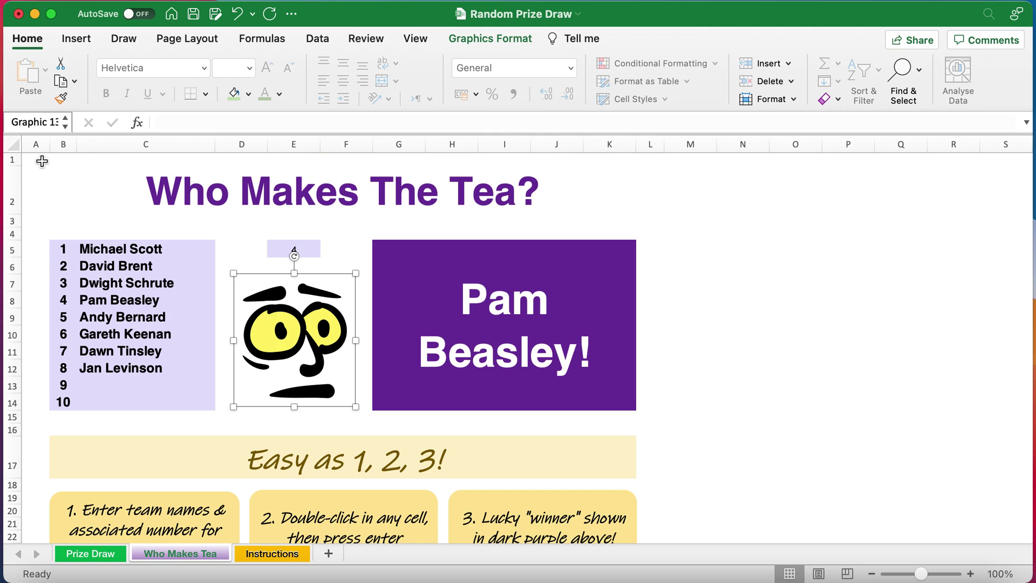
click(38, 160)
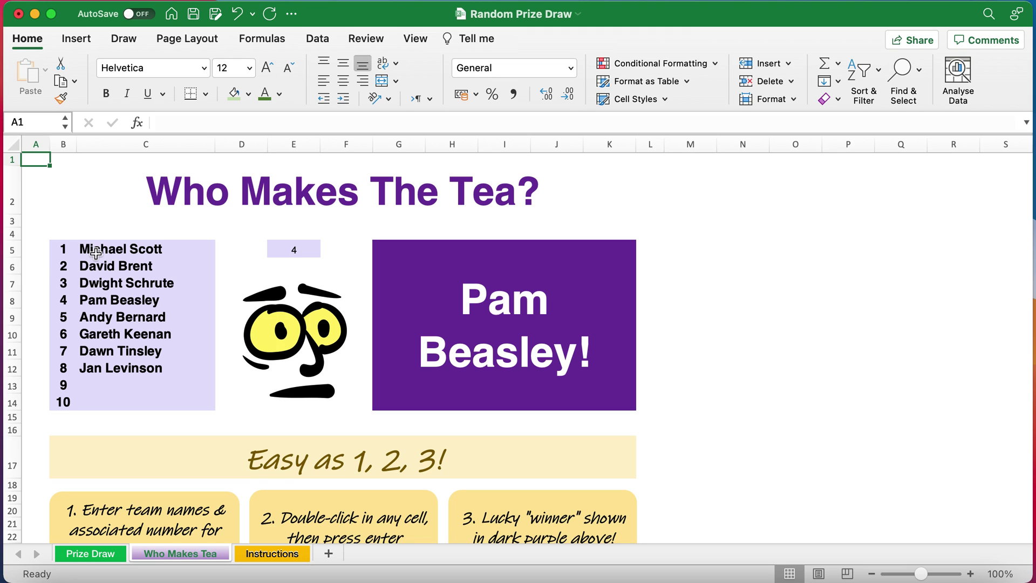
drag(63, 249, 64, 404)
drag(136, 246, 127, 365)
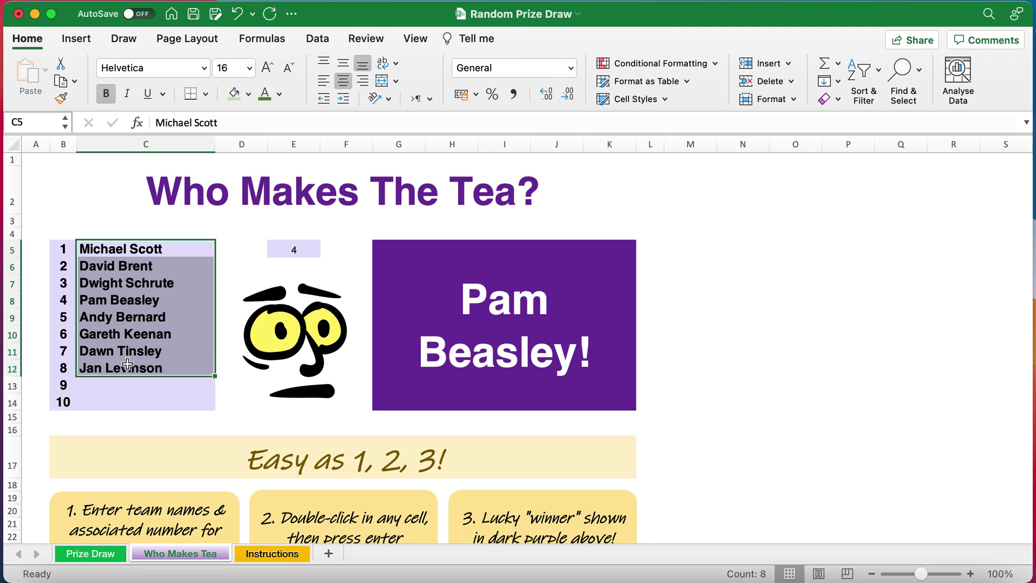
click(72, 386)
Delete the unused list numbers 9 and 10 and inspect E5's MIN/MAX draw formula
drag(71, 386, 71, 398)
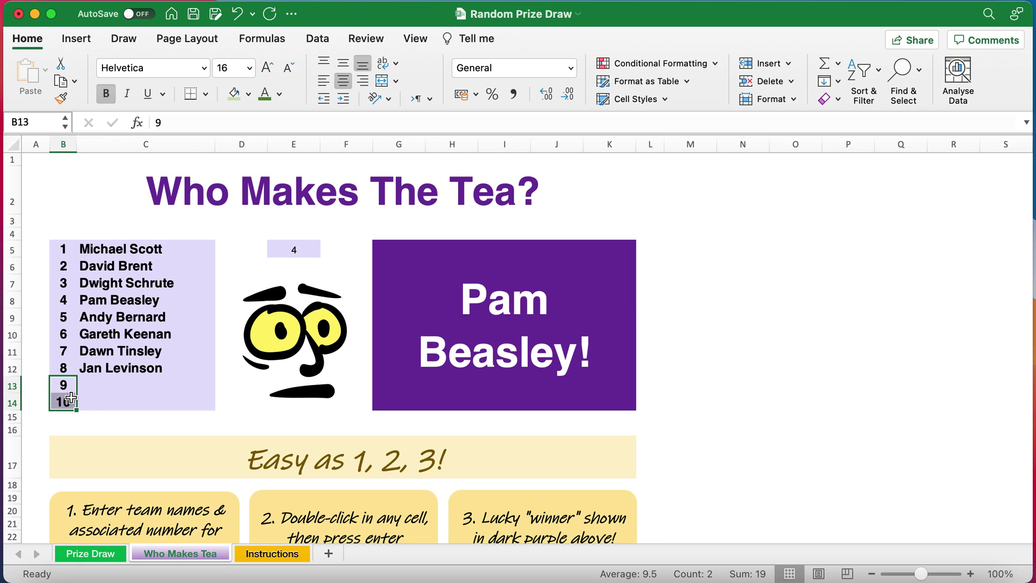
key(Delete)
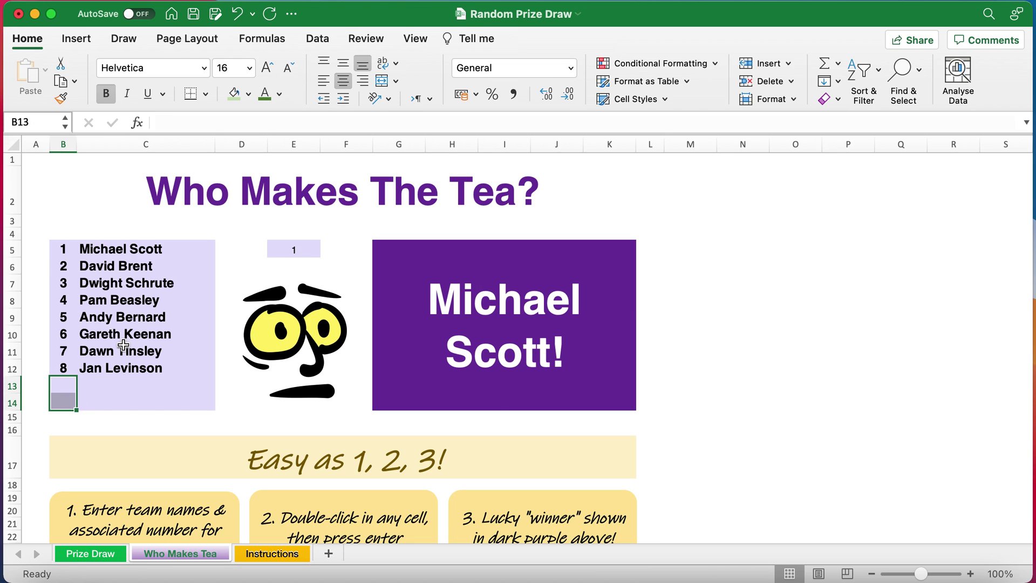
click(109, 318)
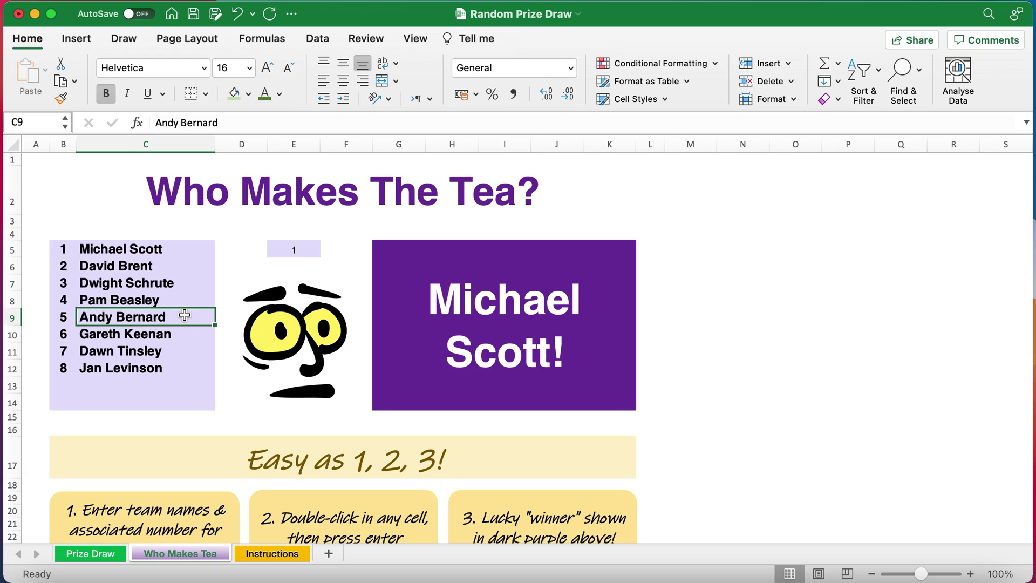
click(162, 253)
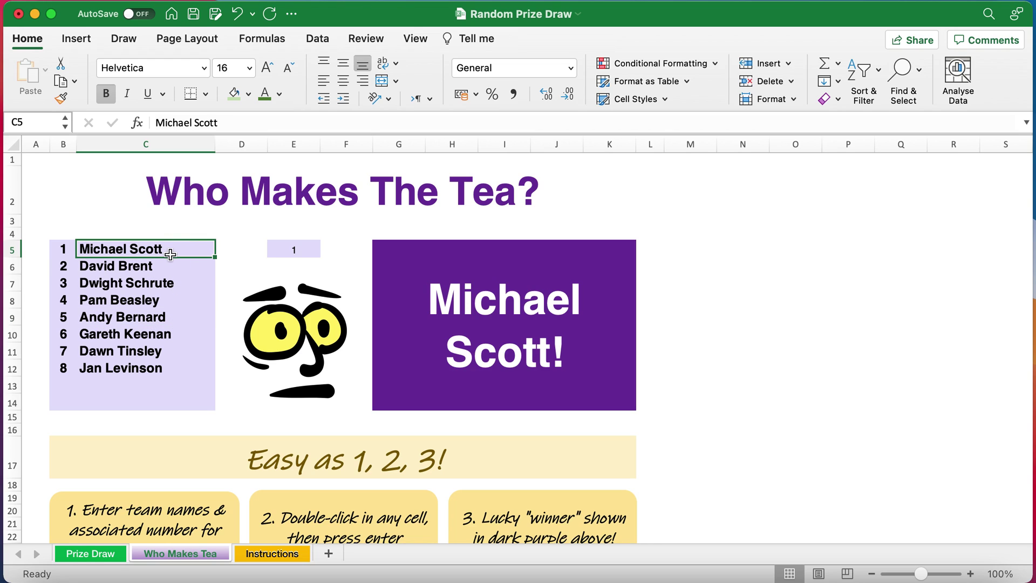
click(289, 250)
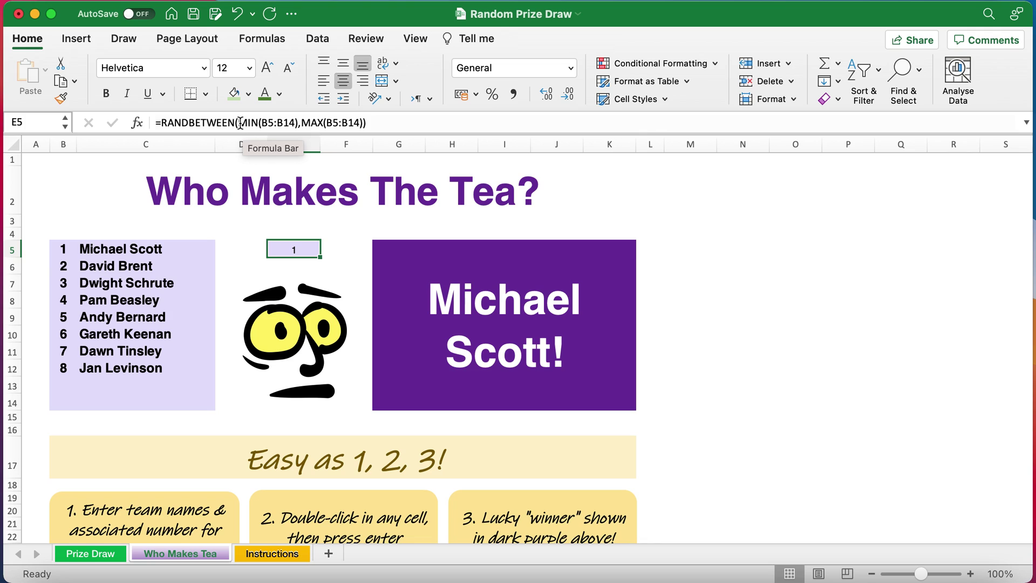
drag(240, 123, 297, 123)
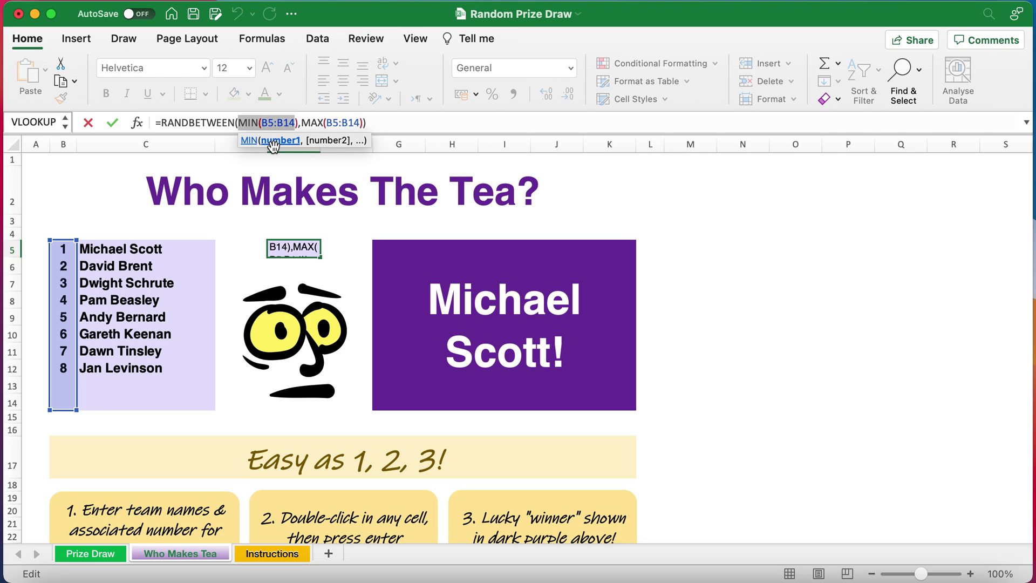
key(Escape)
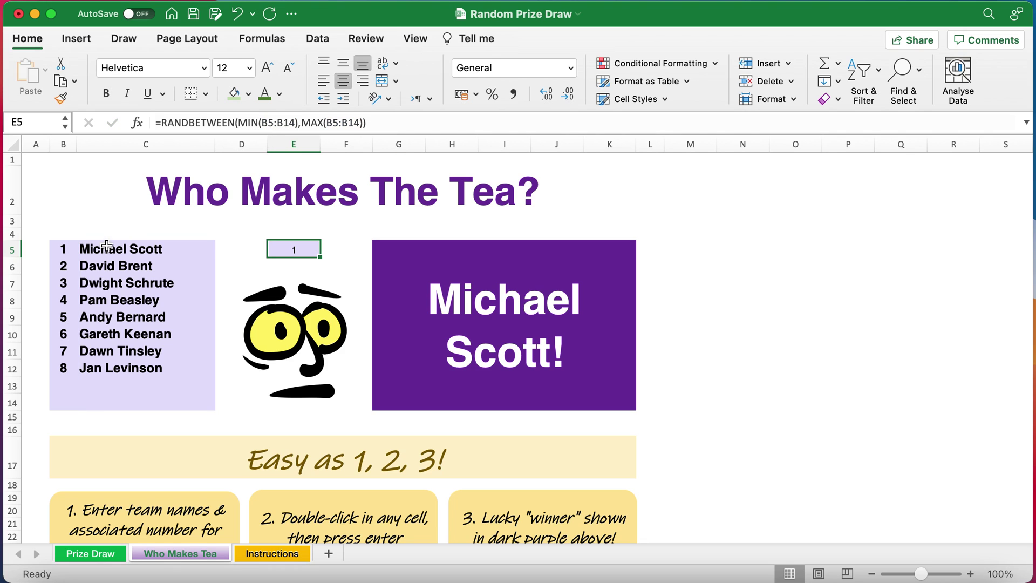
Re-enter E5's RANDBETWEEN formula over B5:B14 so the pick becomes team member 6
drag(67, 247, 71, 401)
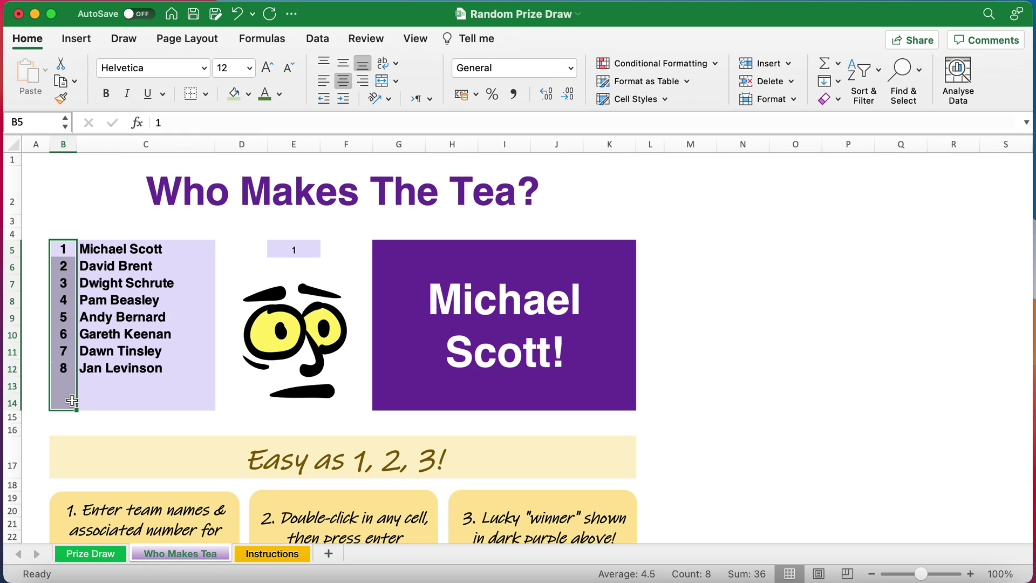
click(297, 250)
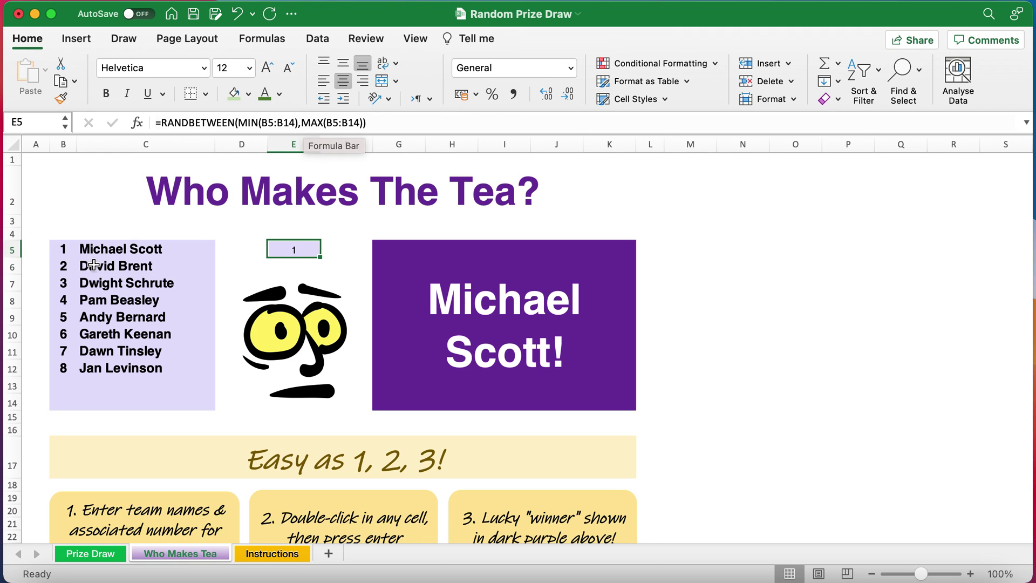
drag(65, 246, 64, 396)
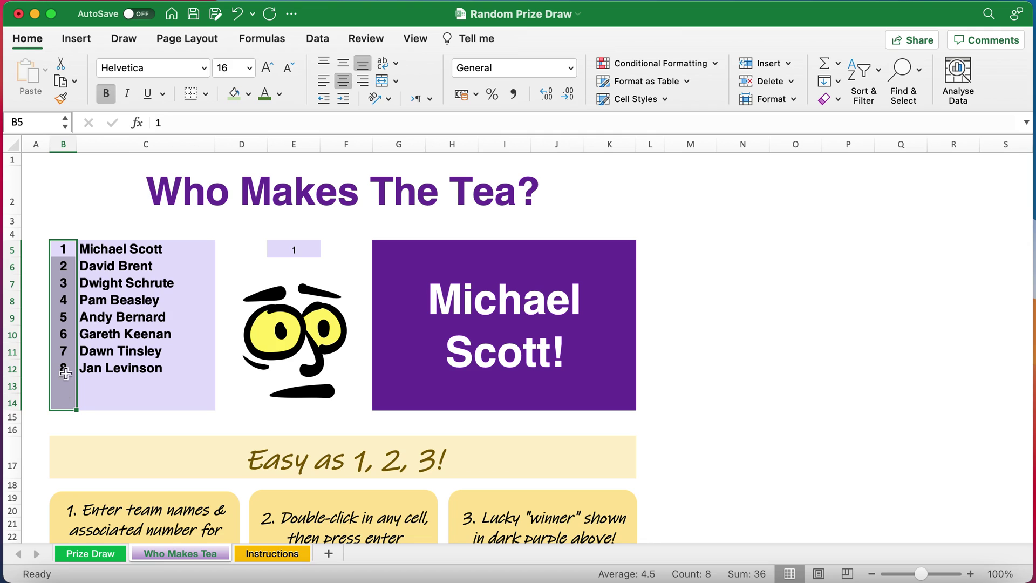
click(296, 250)
double_click(297, 250)
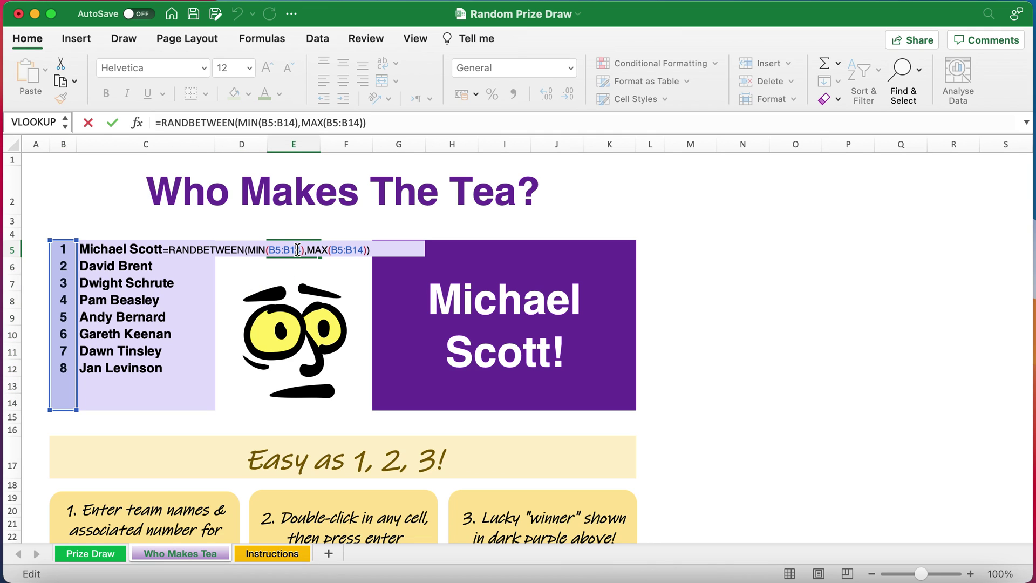
key(Return)
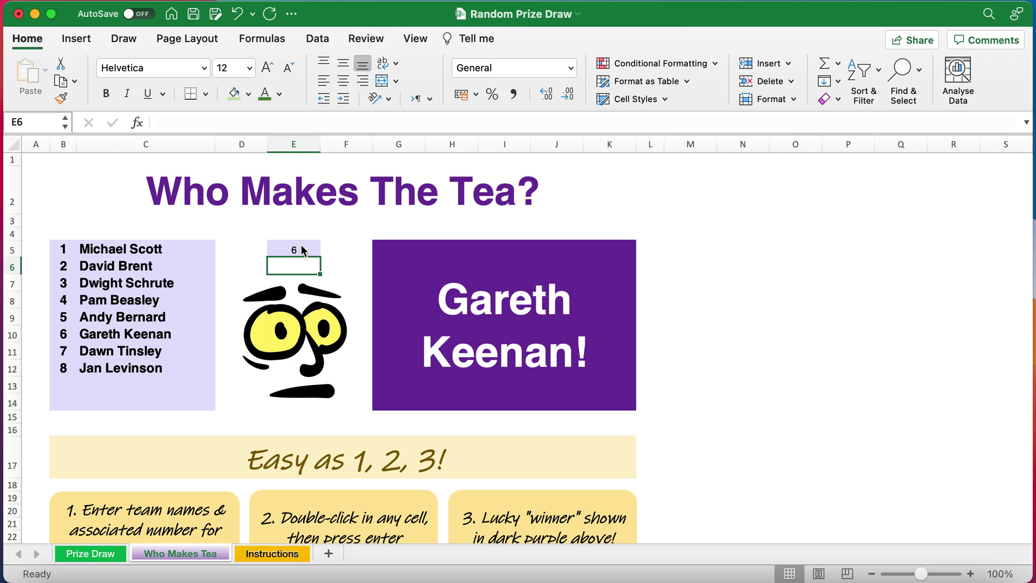
click(414, 259)
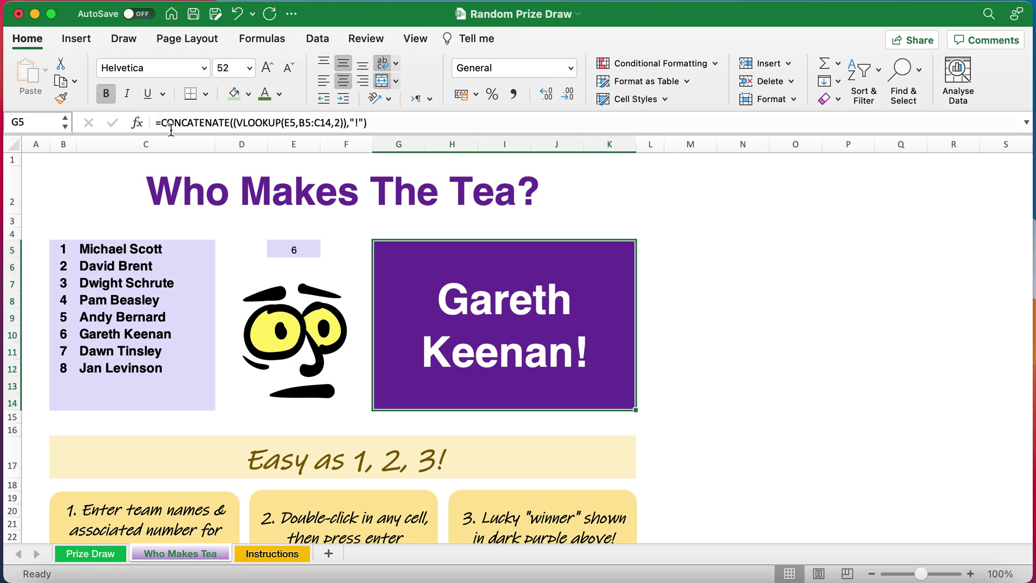
drag(157, 123, 437, 123)
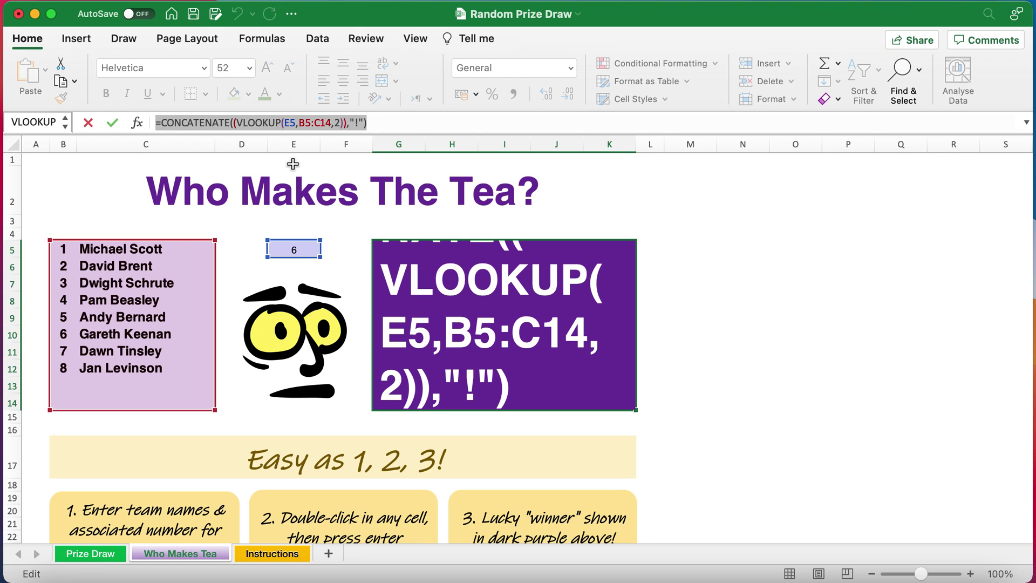
key(Return)
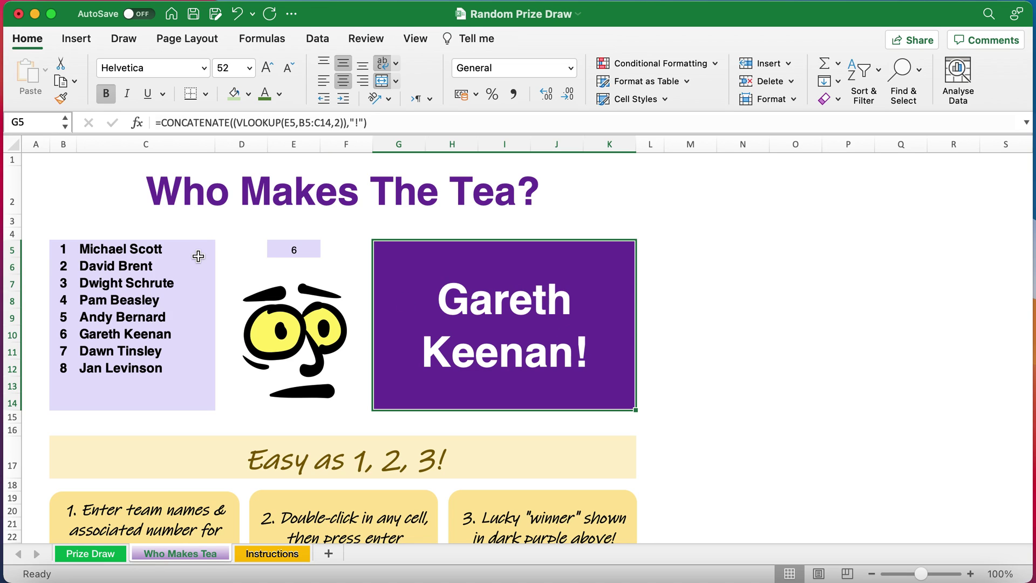
click(299, 249)
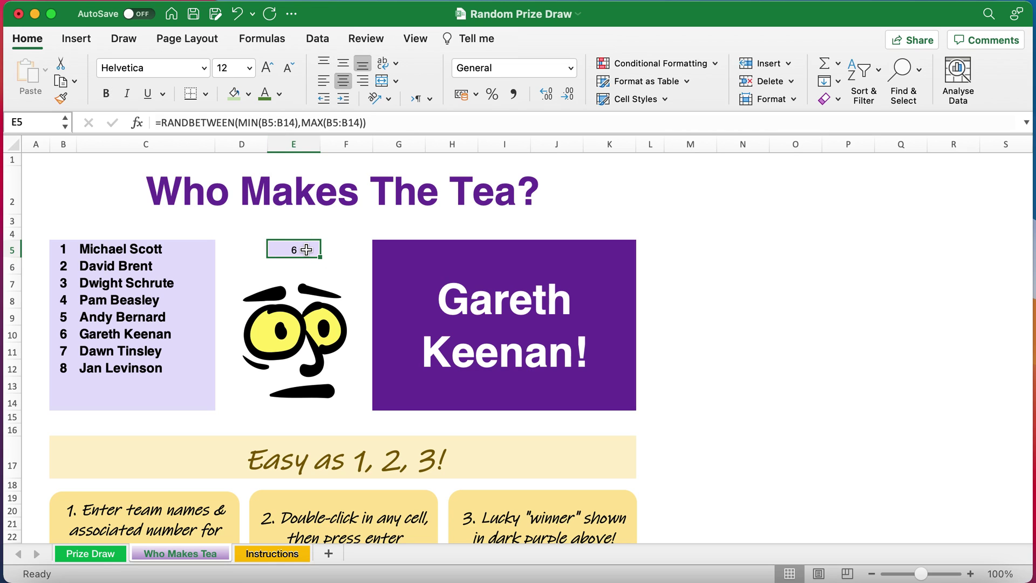
click(80, 335)
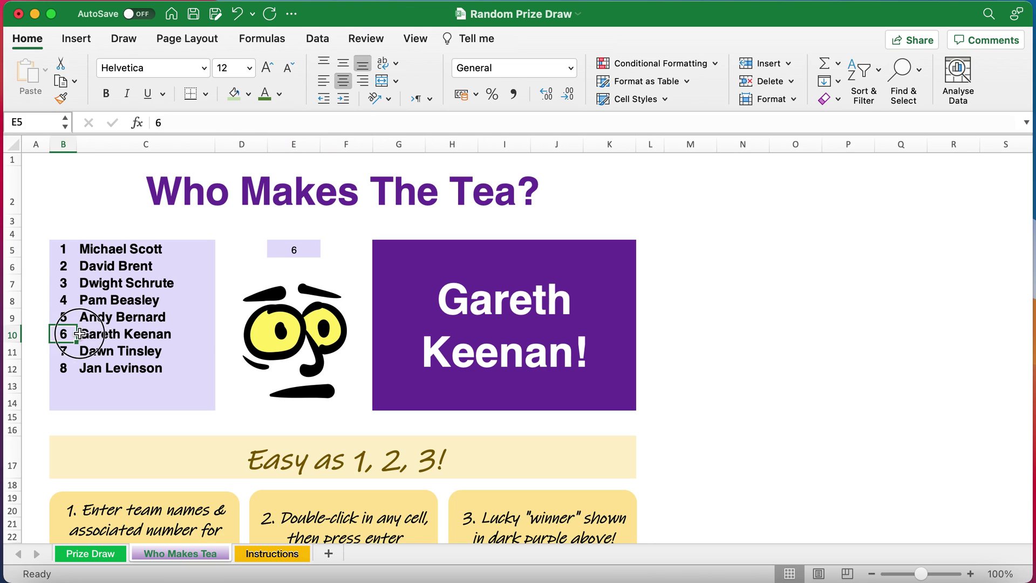
drag(79, 335, 132, 334)
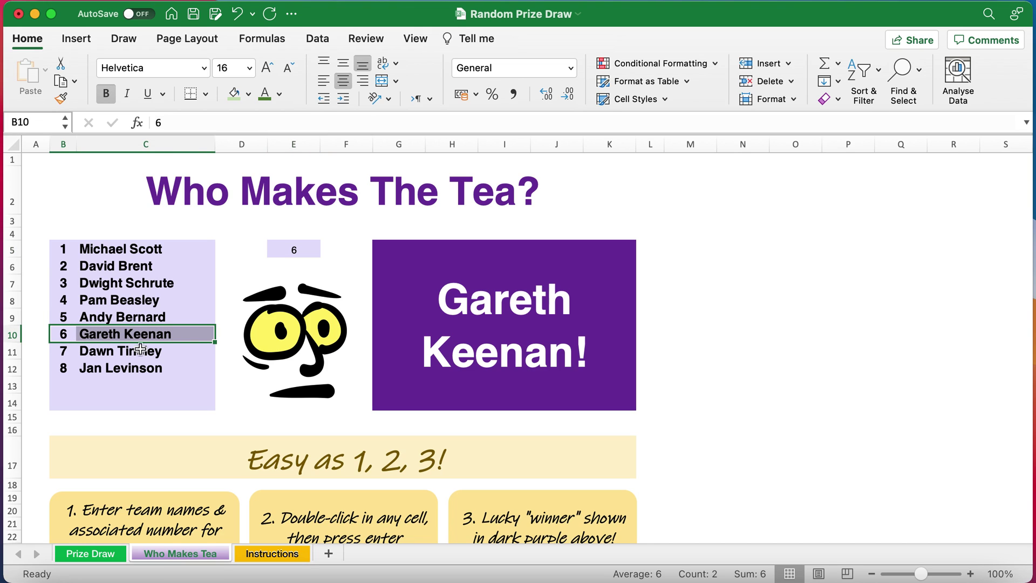
click(469, 312)
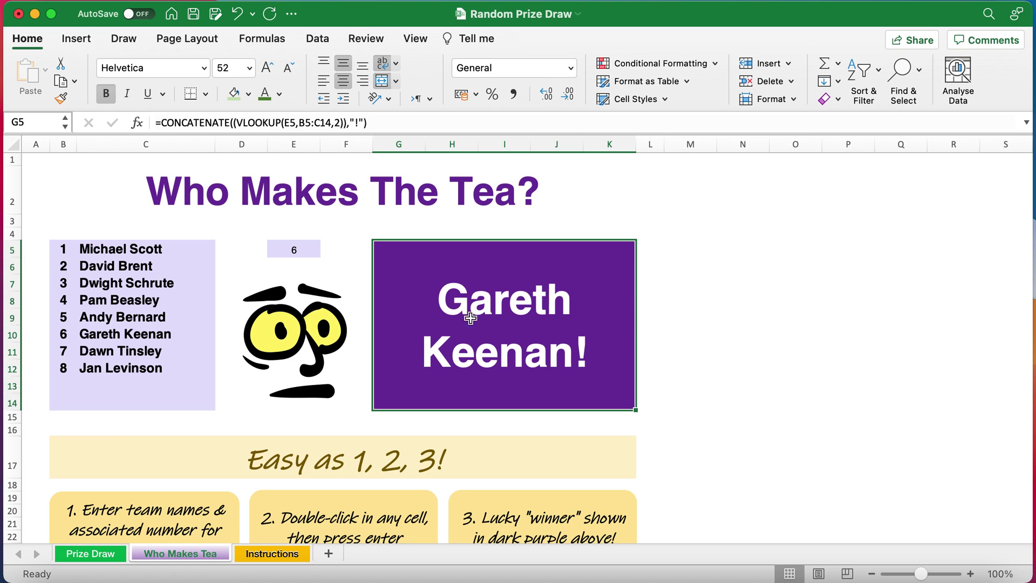
scroll(366, 356, down, 5)
scroll(318, 340, up, 2)
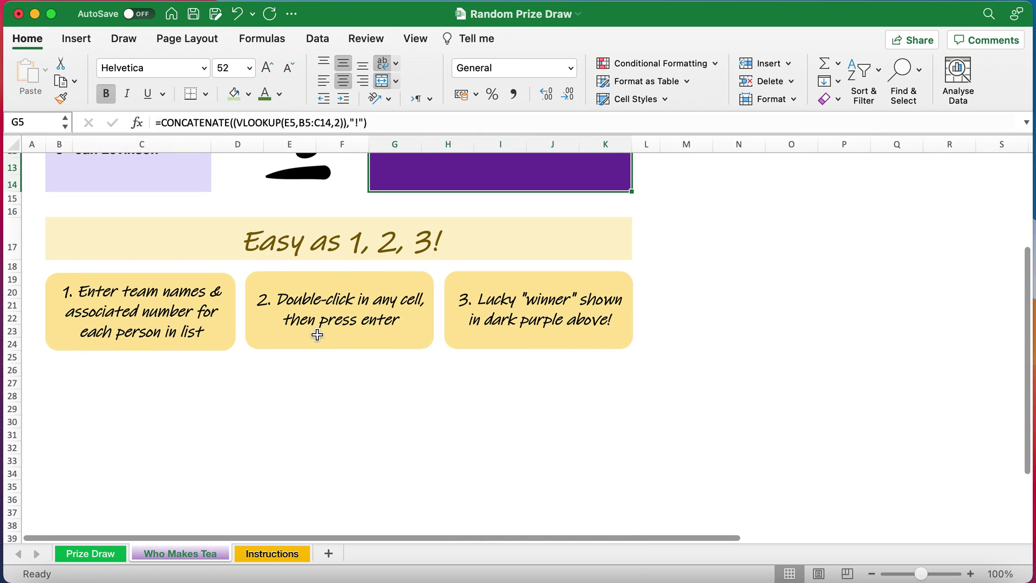
scroll(273, 260, up, 1)
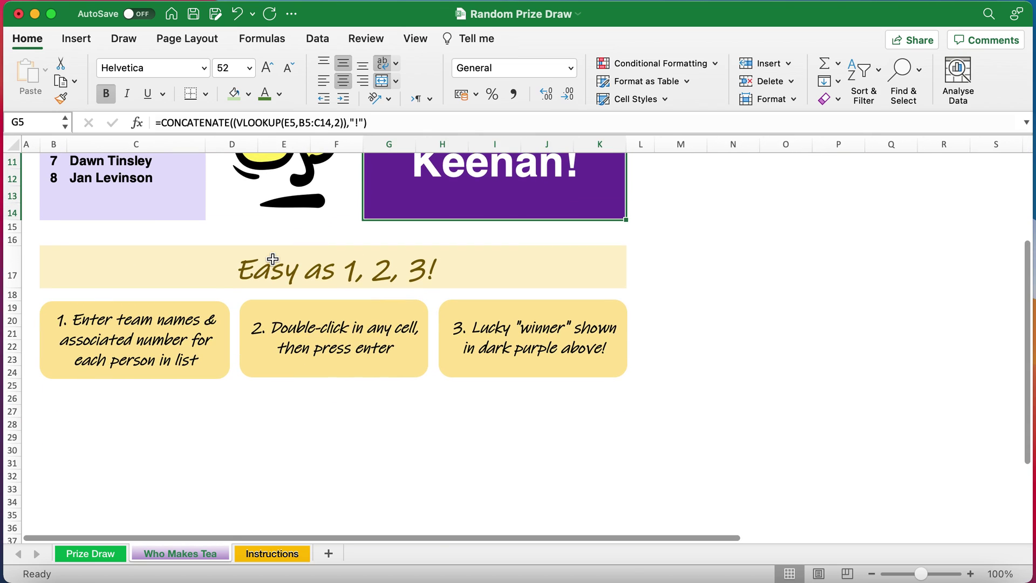
scroll(273, 259, up, 2)
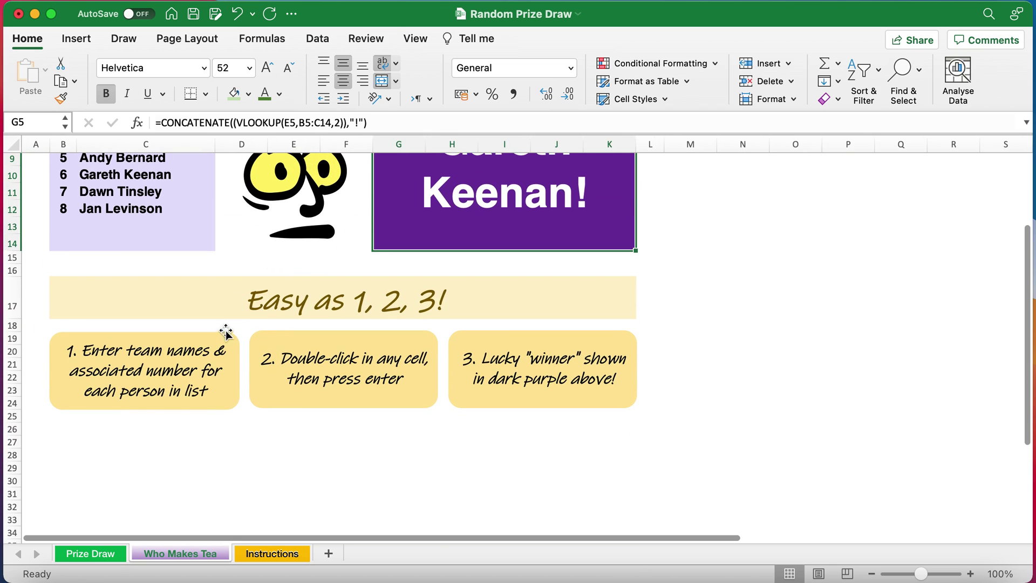
click(209, 335)
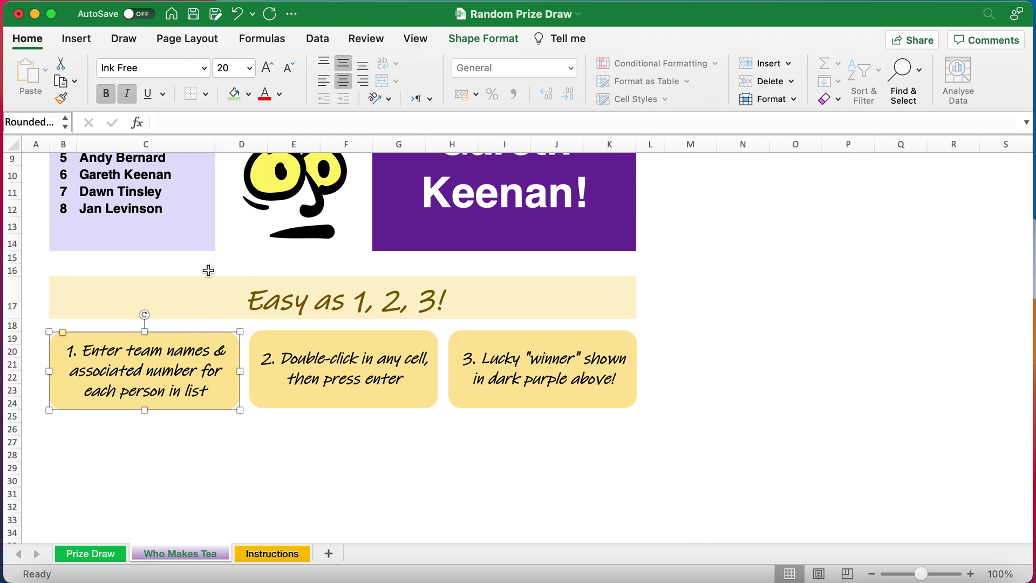
scroll(209, 270, up, 2)
scroll(209, 271, up, 3)
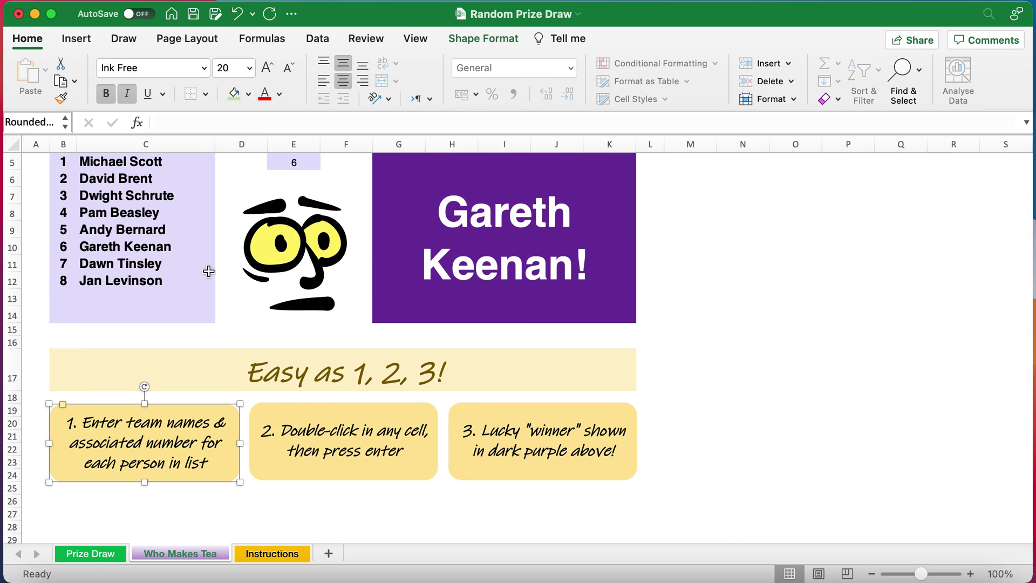
scroll(209, 271, up, 1)
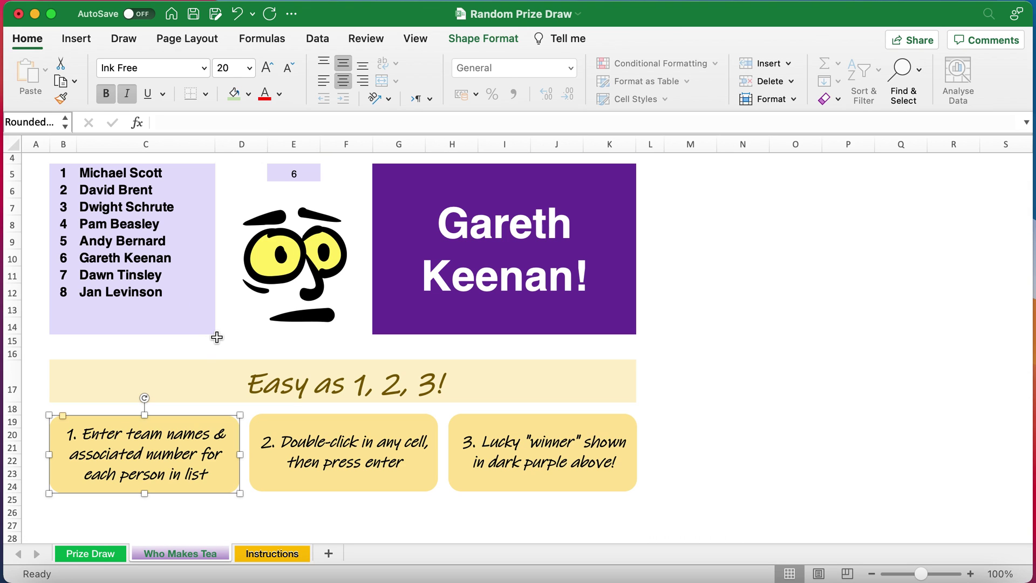
scroll(237, 240, up, 5)
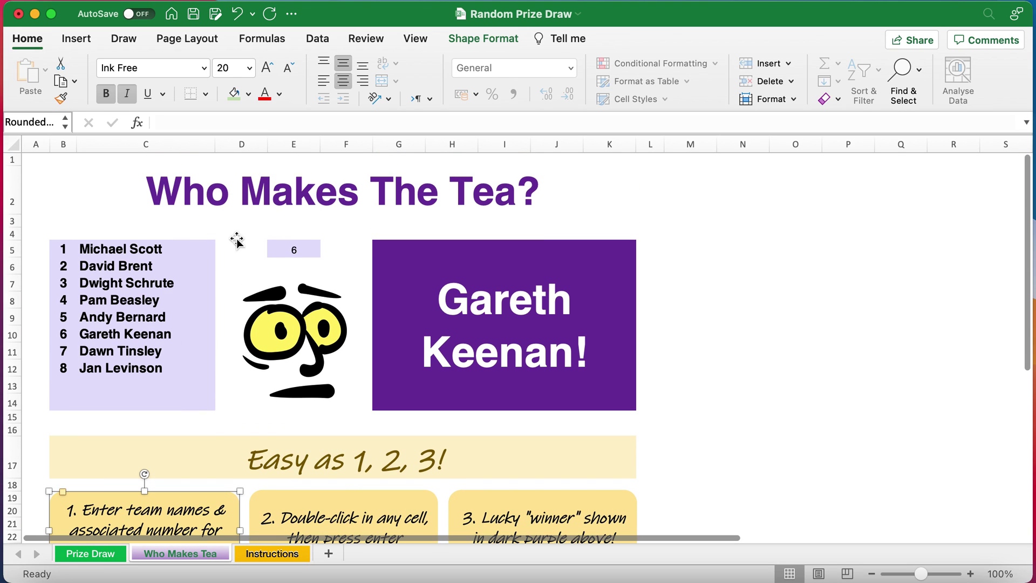
click(120, 194)
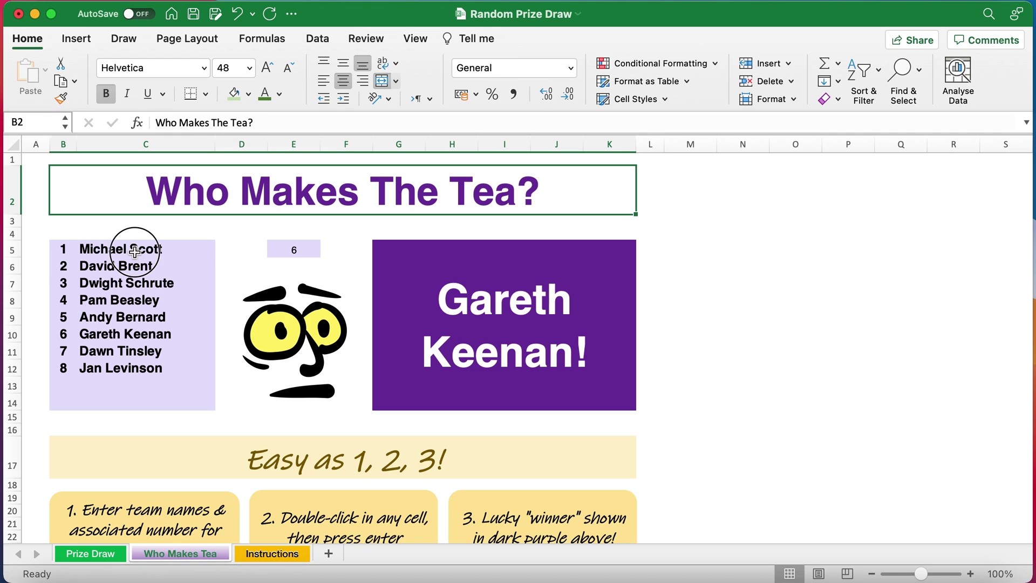
drag(137, 250, 130, 368)
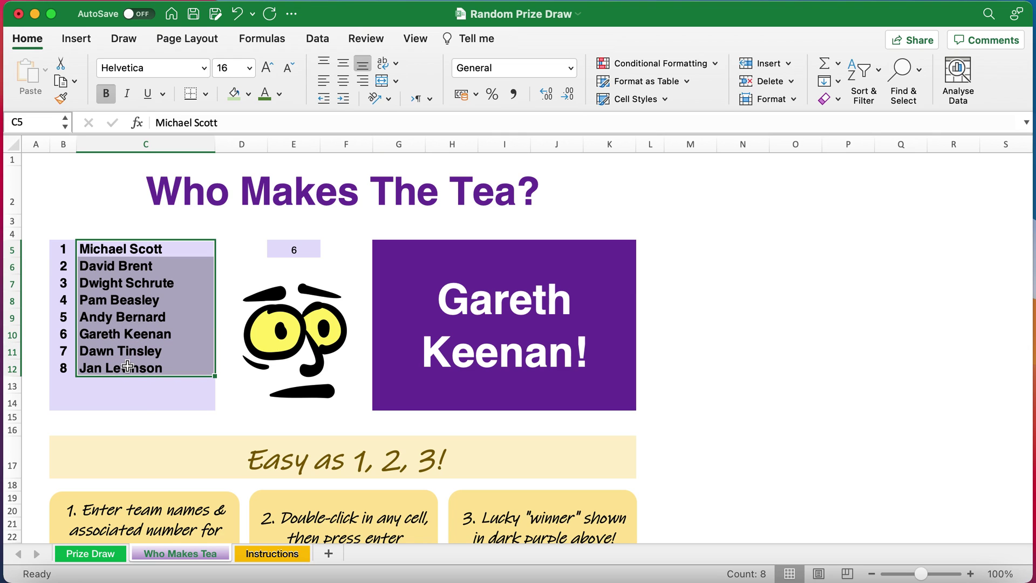
click(138, 400)
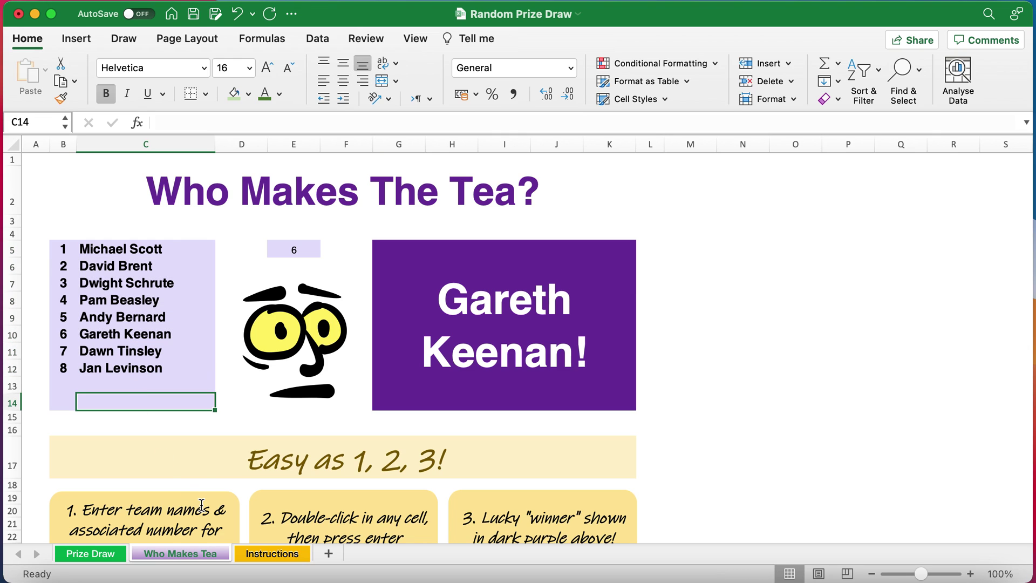
click(36, 162)
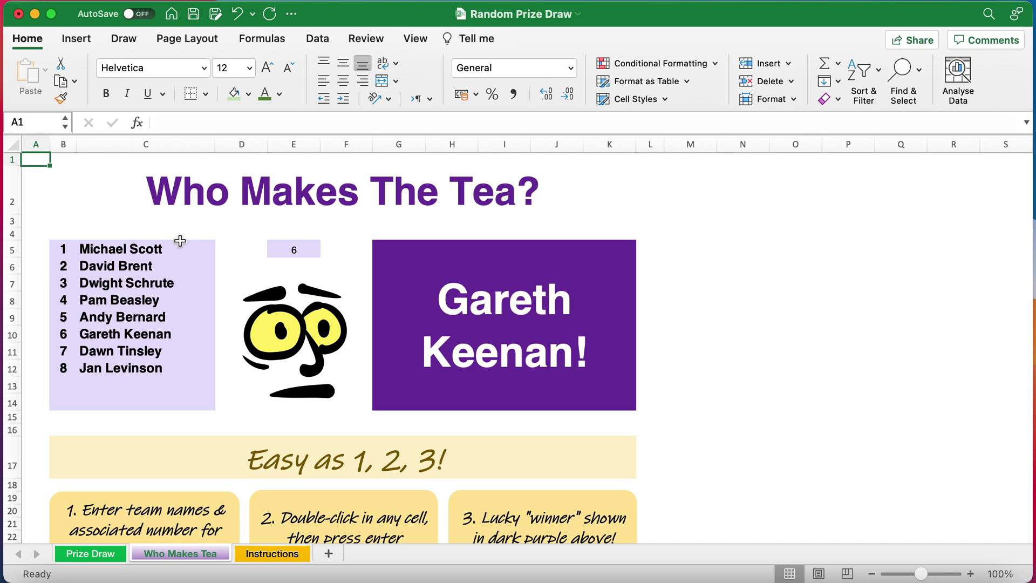
Return to the Instructions sheet via the Prize Draw sheet, with cell A1 selected
click(98, 552)
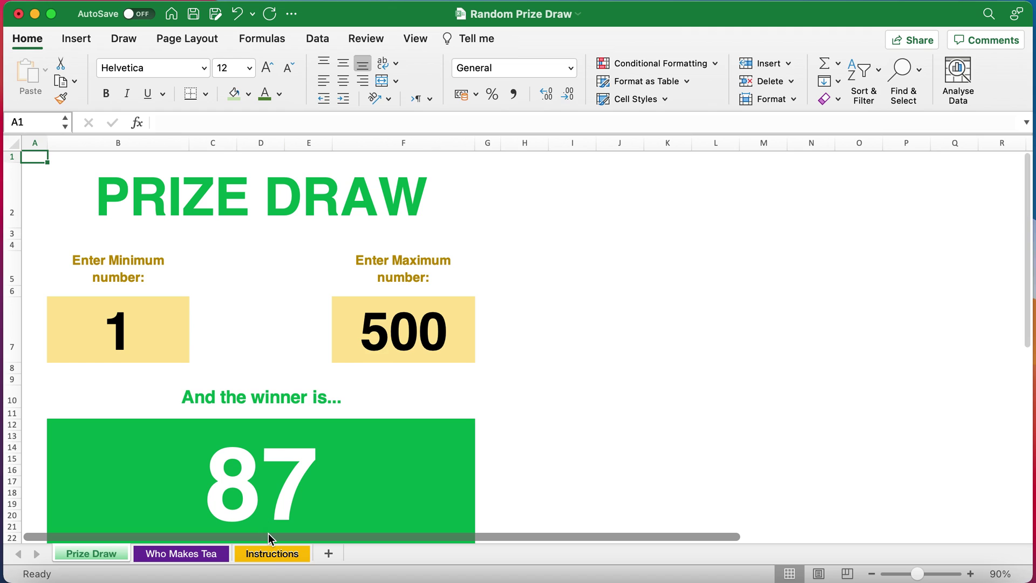
click(272, 553)
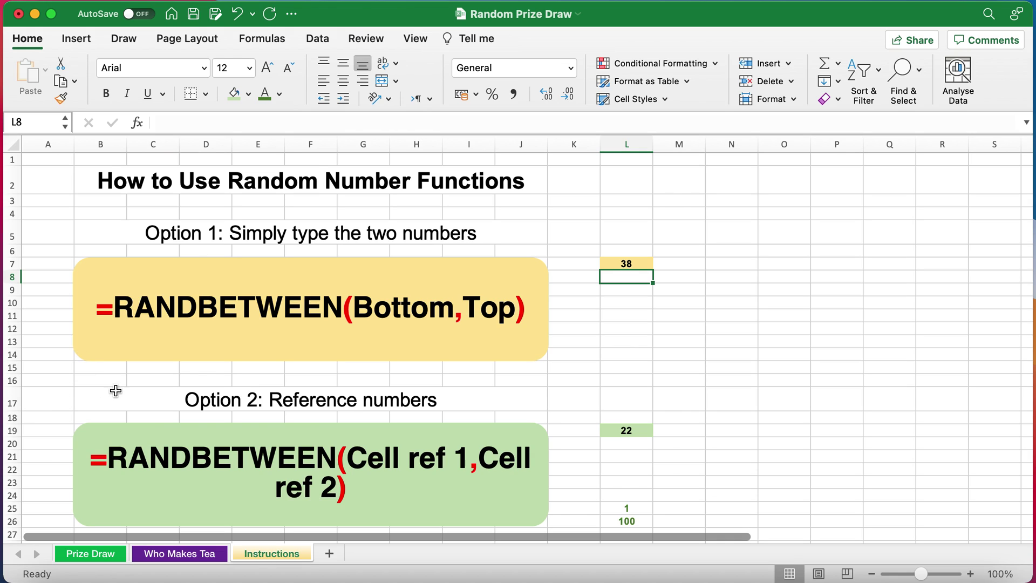
click(39, 161)
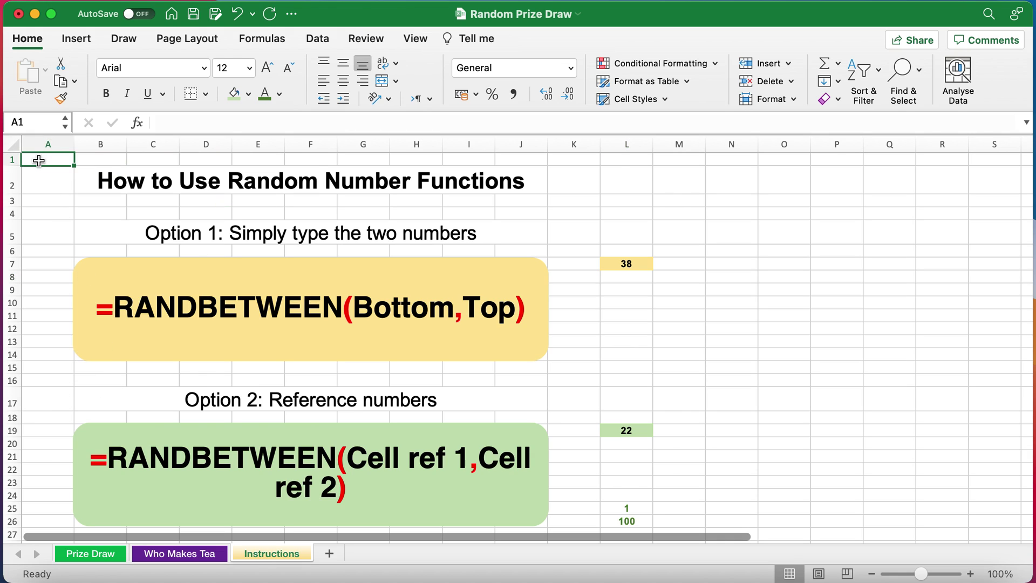